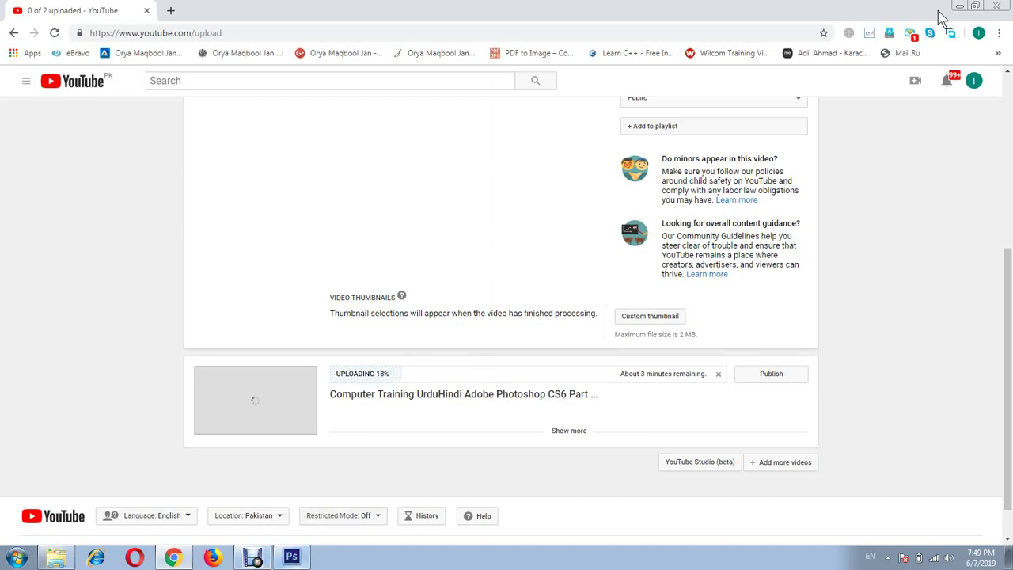
Minimize the Chrome upload window to reveal the blank Tools Introduction document.
{"action": "scroll", "coordinate": [110, 412], "scroll_direction": "up", "scroll_amount": 4}
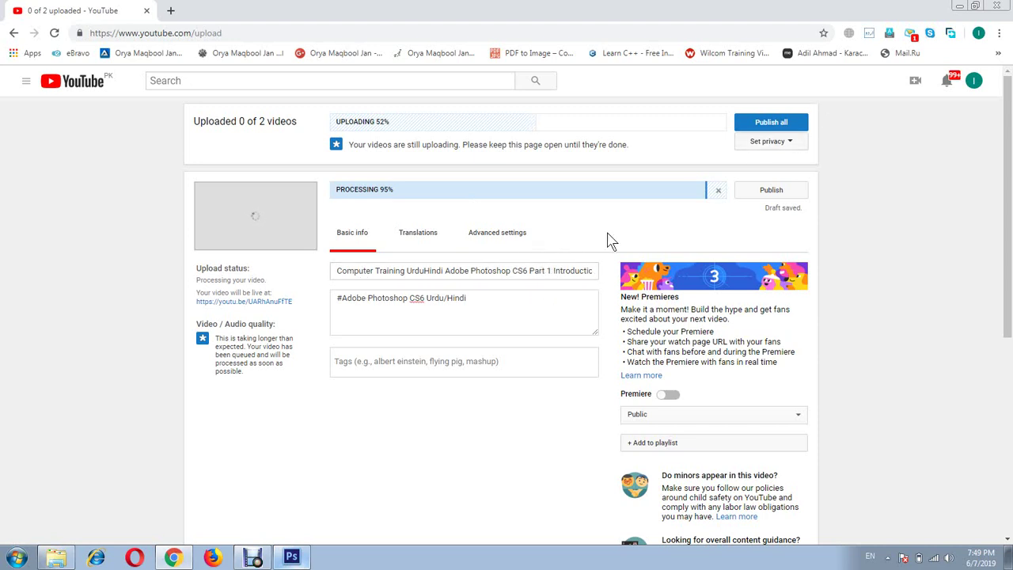
{"action": "scroll", "coordinate": [898, 269], "scroll_direction": "down", "scroll_amount": 1}
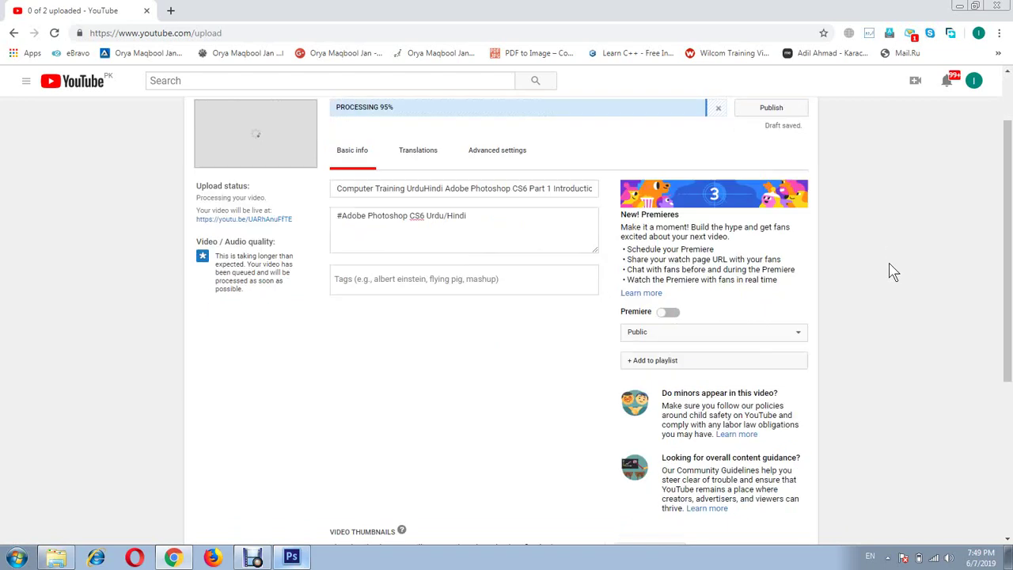
{"action": "scroll", "coordinate": [895, 271], "scroll_direction": "down", "scroll_amount": 4}
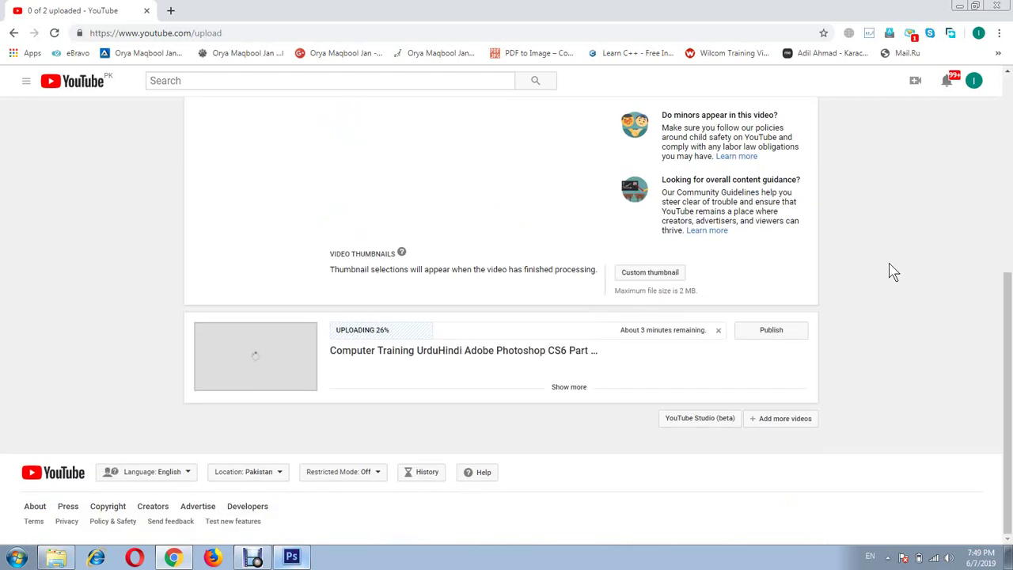
{"action": "left_click", "coordinate": [958, 6]}
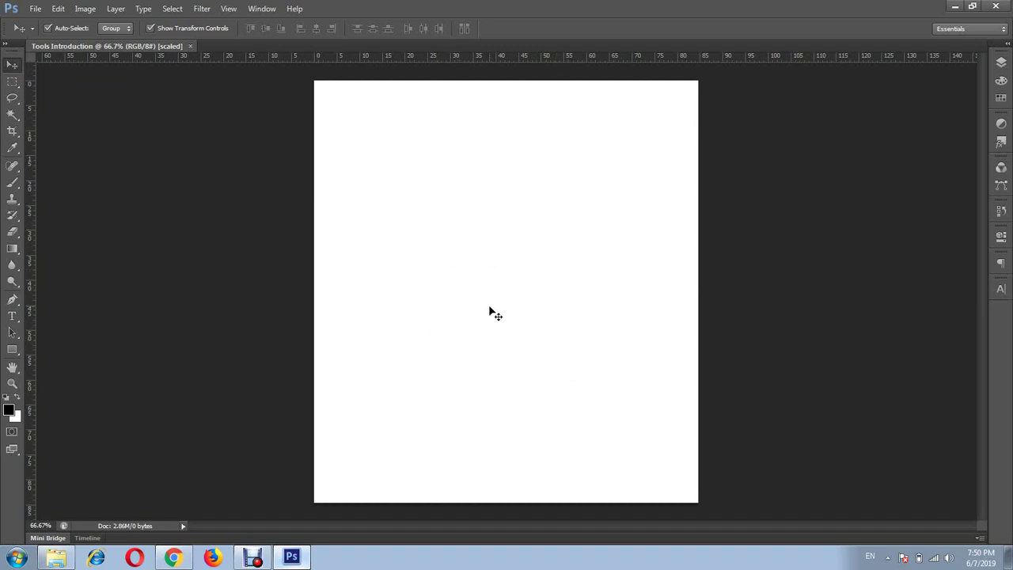
Review the marquee shapes, keep Rectangular Marquee, and show the Layers panel with its Background layer.
{"action": "left_click", "coordinate": [12, 85]}
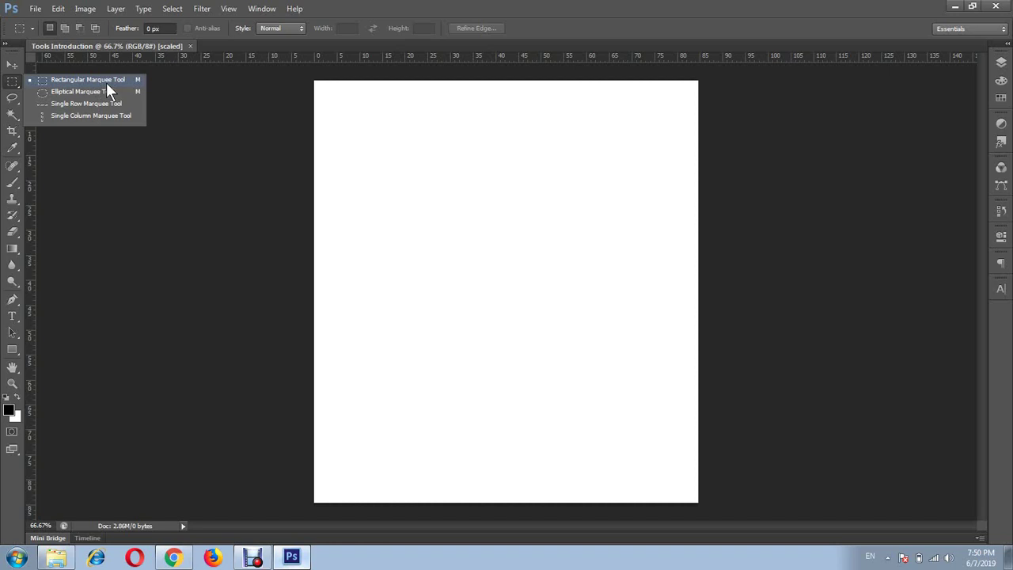
{"action": "left_click", "coordinate": [264, 558]}
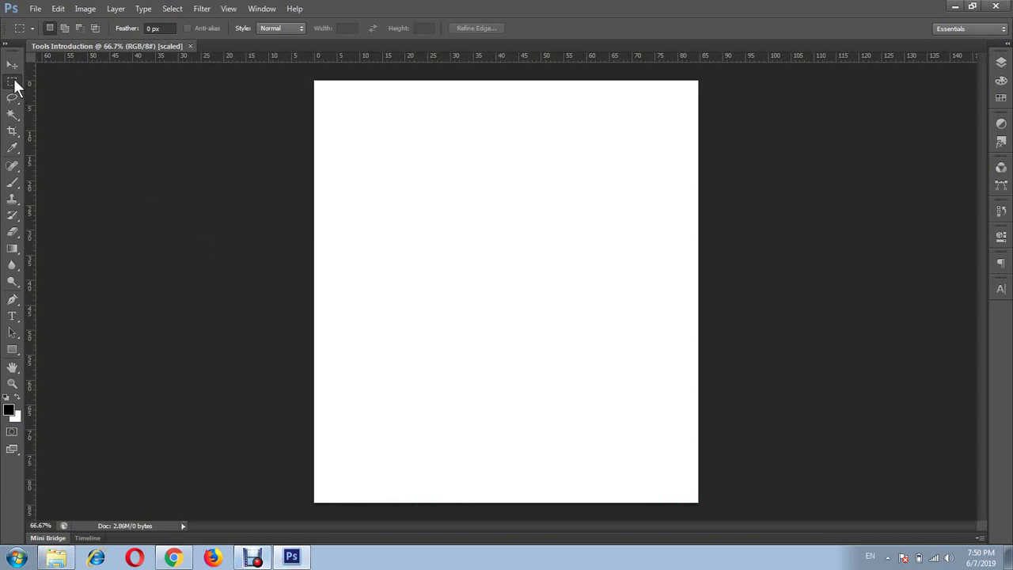
{"action": "left_click", "coordinate": [13, 84]}
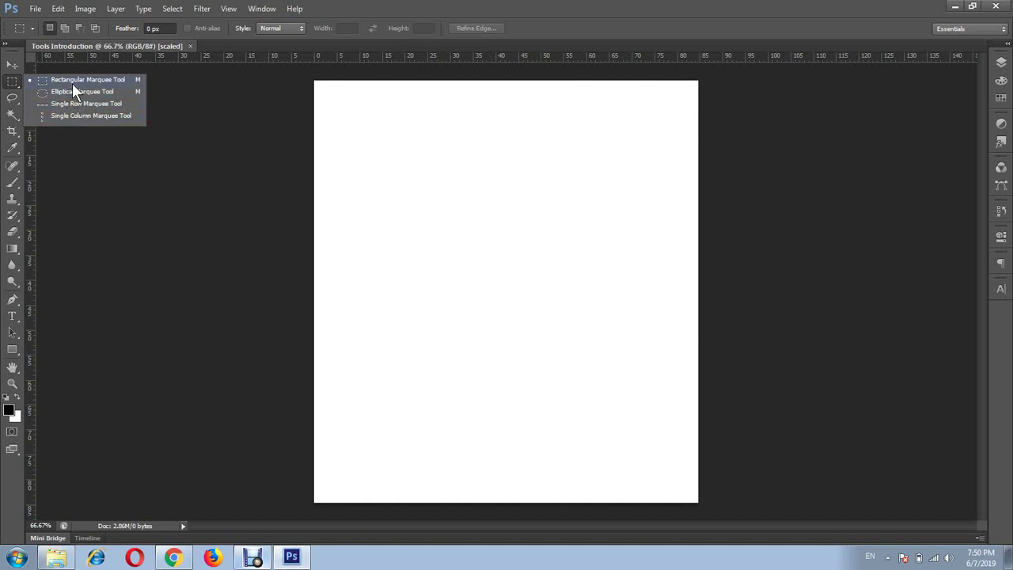
{"action": "left_click", "coordinate": [72, 83]}
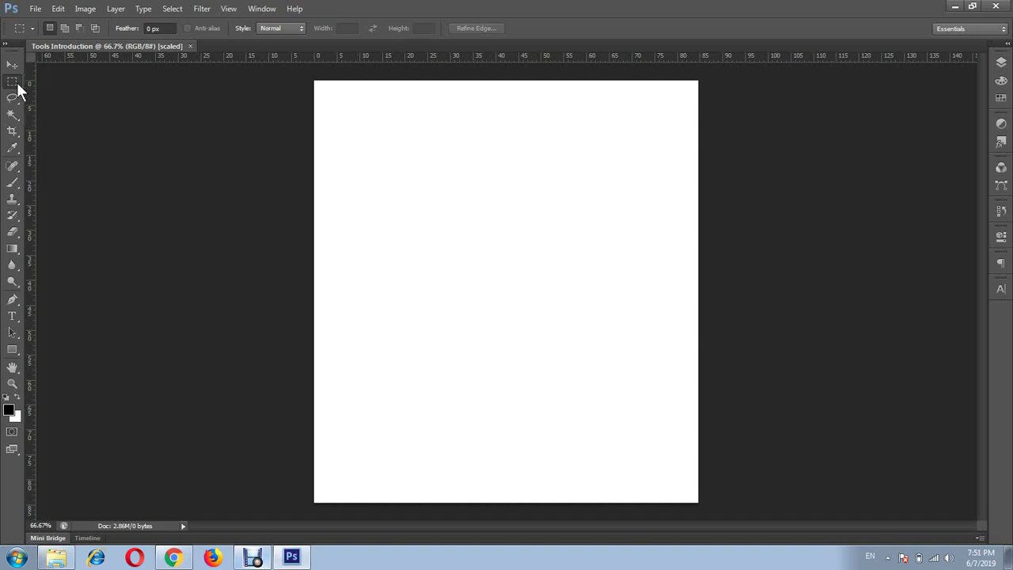
{"action": "right_click", "coordinate": [17, 84]}
{"action": "left_click", "coordinate": [50, 85]}
{"action": "left_click", "coordinate": [1001, 66]}
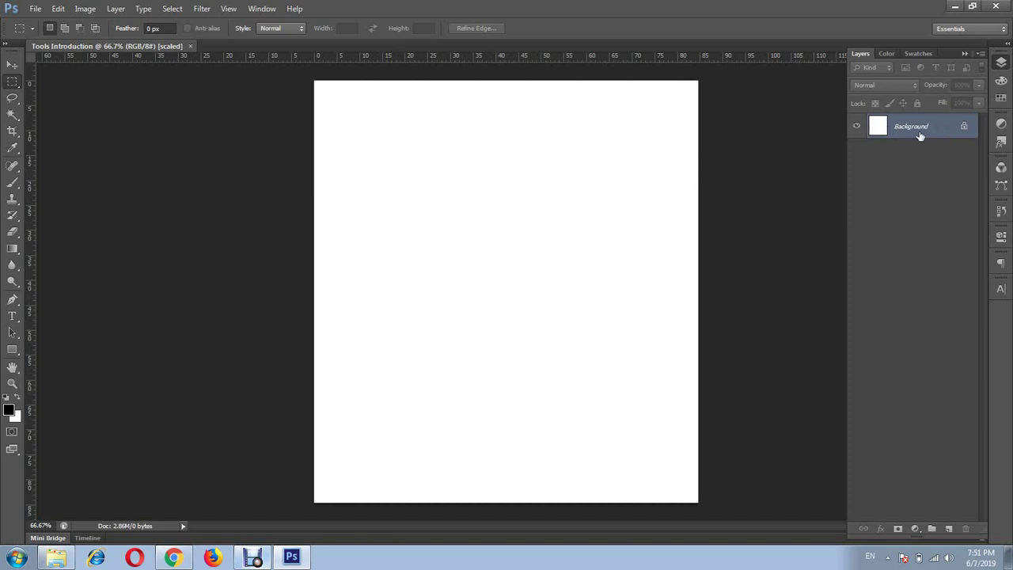
{"action": "double_click", "coordinate": [909, 129]}
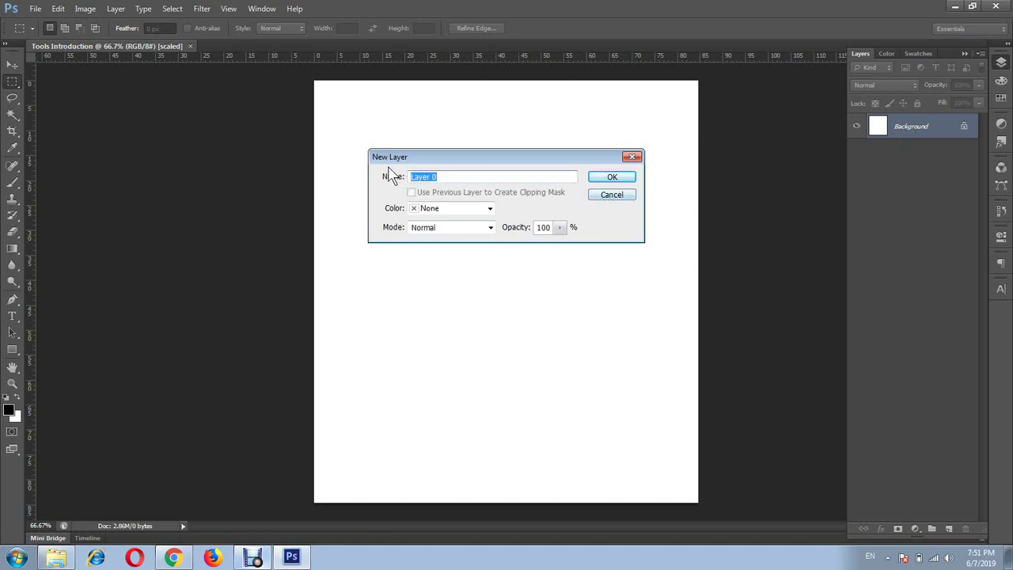
{"action": "left_click", "coordinate": [618, 196]}
{"action": "right_click", "coordinate": [911, 129]}
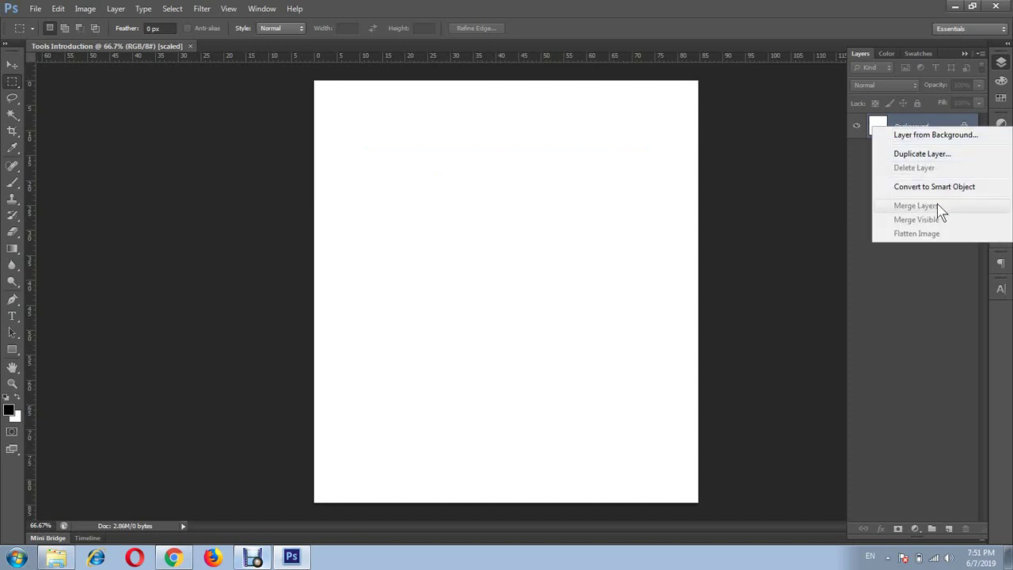
{"action": "left_click", "coordinate": [885, 288]}
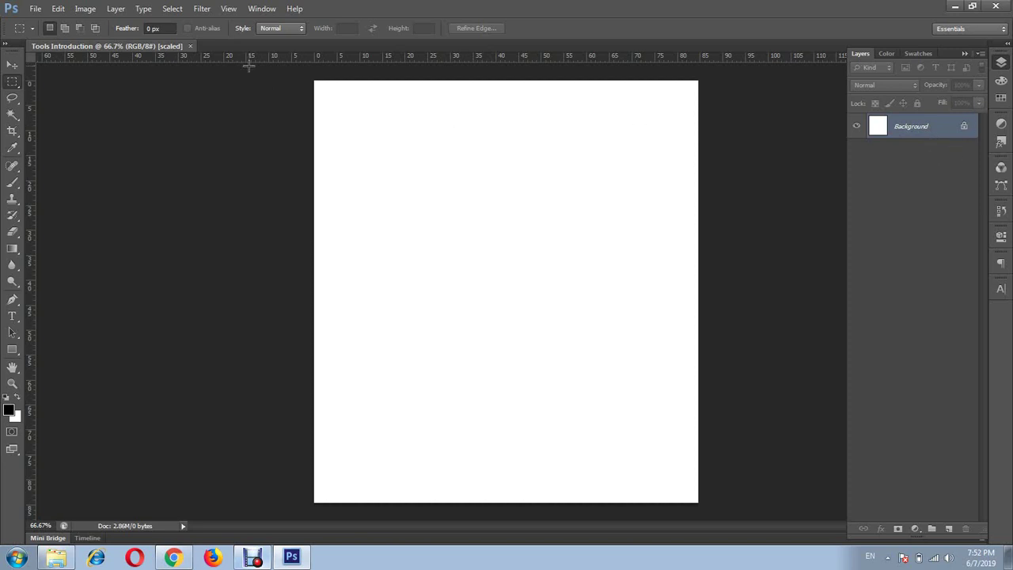
Drag a rectangular marquee across the middle of the page.
{"action": "right_click", "coordinate": [12, 84]}
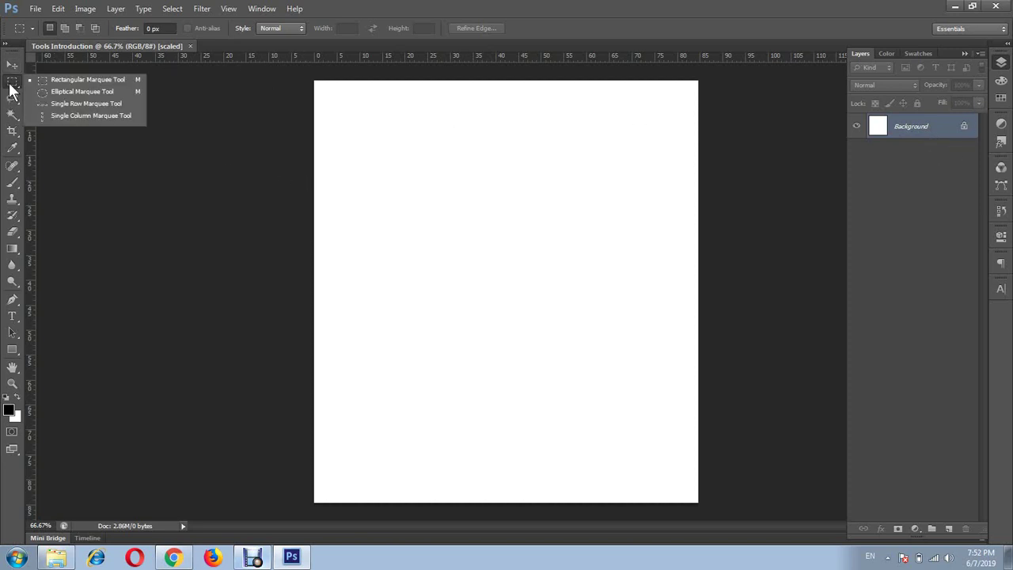
{"action": "left_click", "coordinate": [60, 81]}
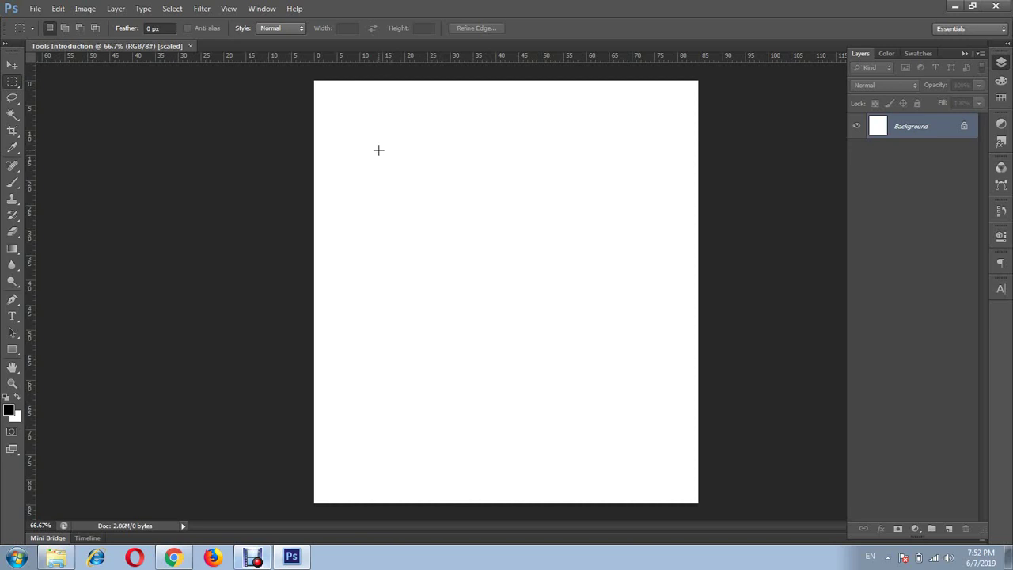
{"action": "left_click_drag", "start_coordinate": [378, 136], "coordinate": [419, 181]}
{"action": "left_click_drag", "start_coordinate": [419, 181], "coordinate": [638, 417]}
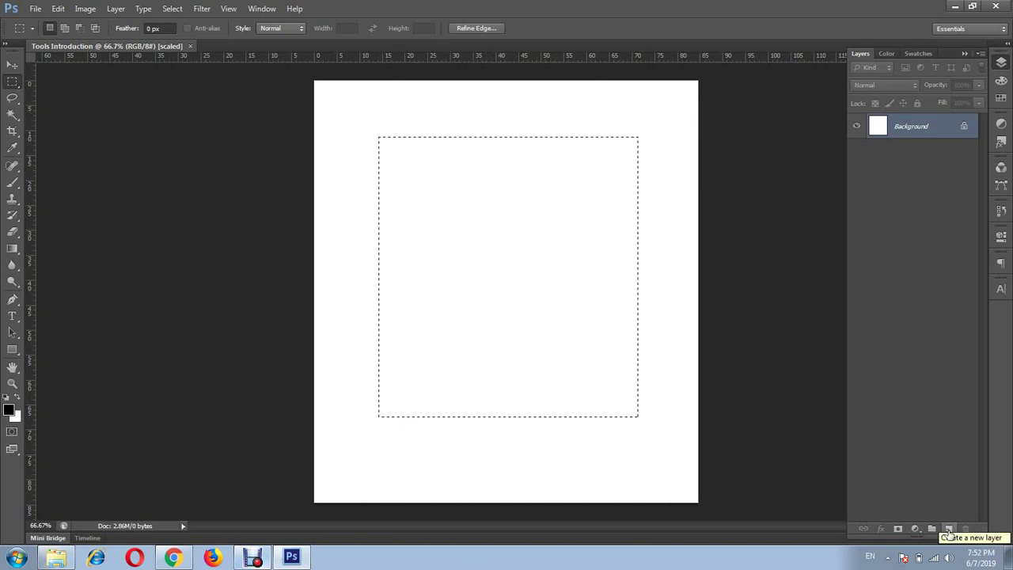
Add a new empty Layer 1 above Background and make it the active layer.
{"action": "left_click", "coordinate": [948, 531]}
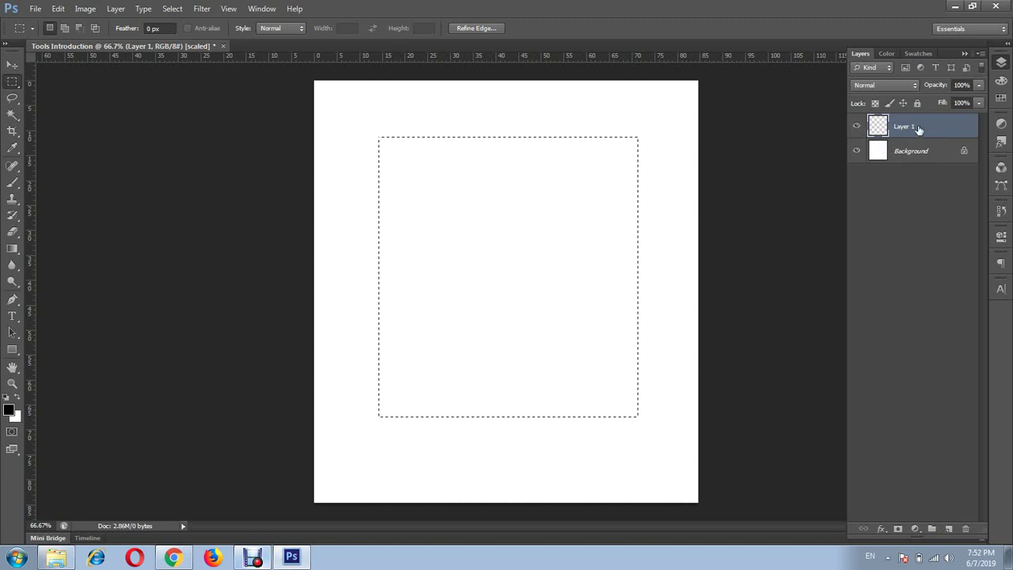
{"action": "left_click", "coordinate": [940, 155]}
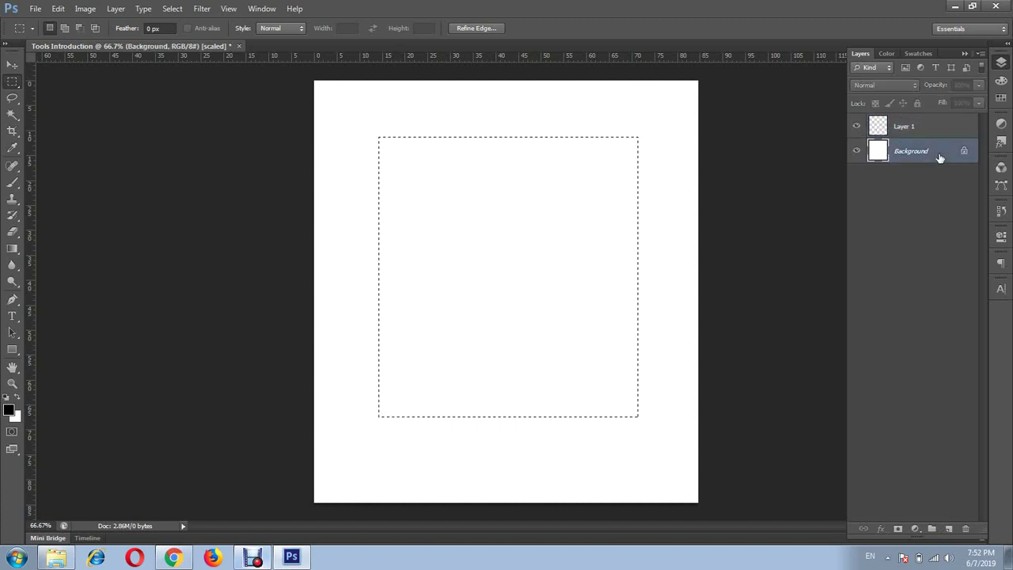
{"action": "left_click", "coordinate": [939, 127]}
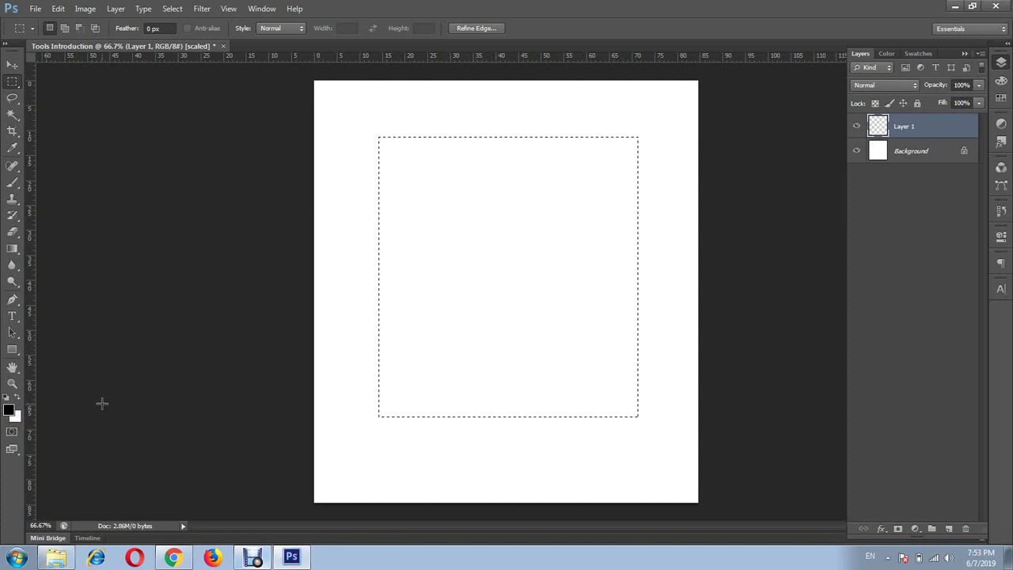
Pick a deep green (03b775) as the foreground colour in the Color Picker.
{"action": "left_click", "coordinate": [11, 412]}
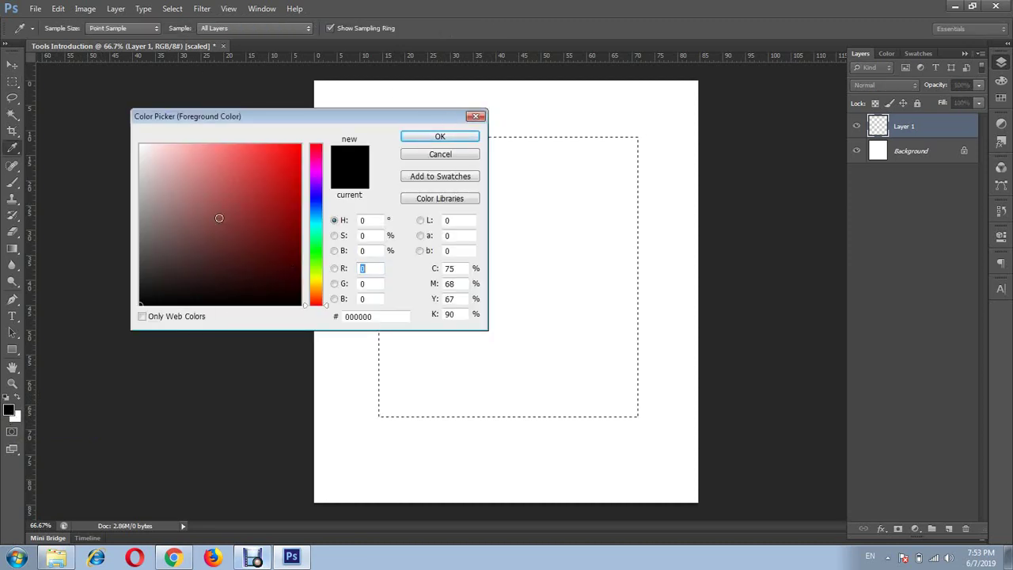
{"action": "left_click", "coordinate": [317, 253]}
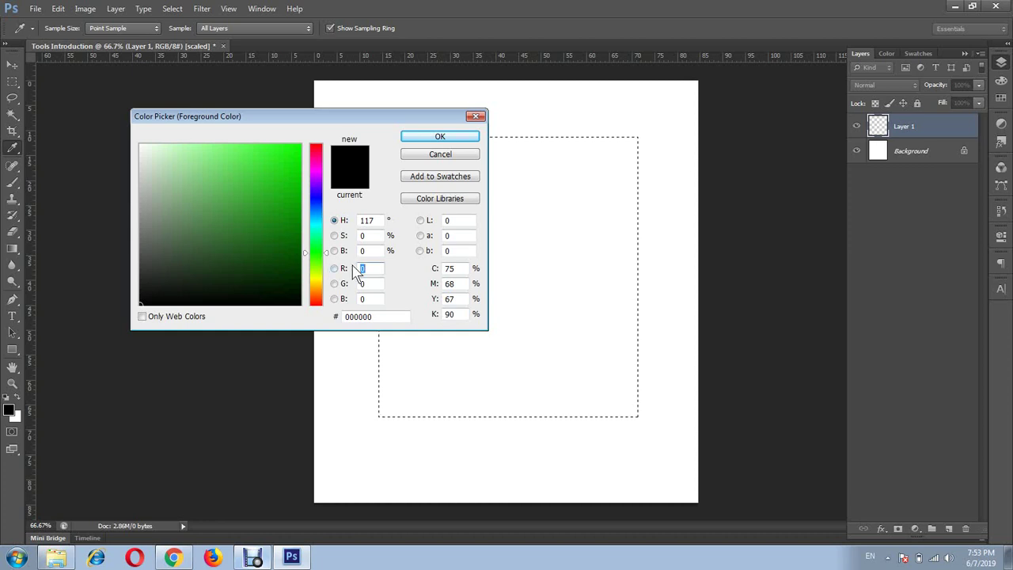
{"action": "mouse_move", "coordinate": [317, 236]}
{"action": "left_mouse_down"}
{"action": "mouse_move", "coordinate": [315, 303]}
{"action": "mouse_move", "coordinate": [316, 173]}
{"action": "mouse_move", "coordinate": [322, 238]}
{"action": "left_mouse_up"}
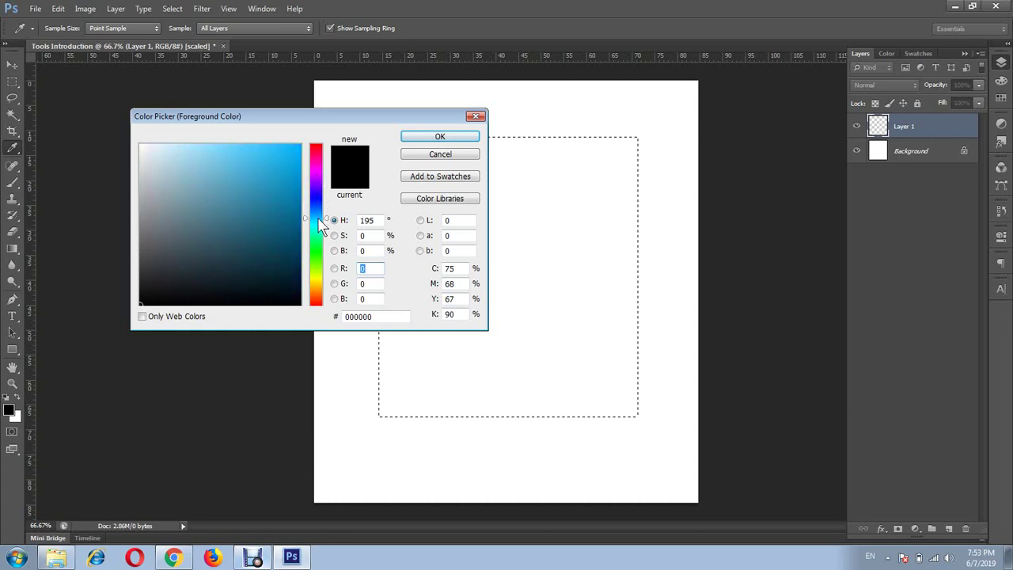
{"action": "mouse_move", "coordinate": [287, 162]}
{"action": "left_mouse_down"}
{"action": "mouse_move", "coordinate": [294, 153]}
{"action": "mouse_move", "coordinate": [299, 177]}
{"action": "left_mouse_up"}
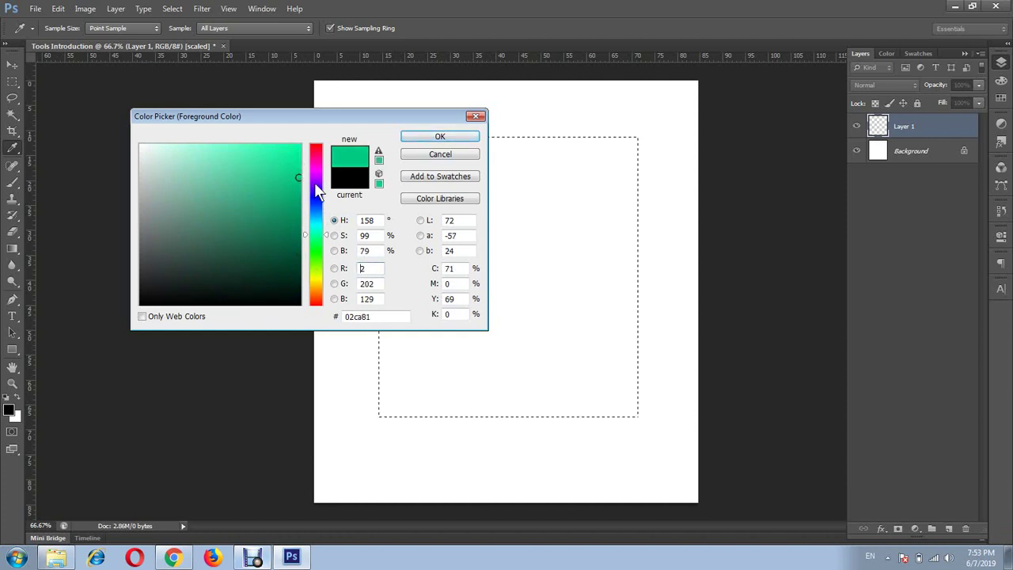
{"action": "mouse_move", "coordinate": [276, 164]}
{"action": "left_mouse_down"}
{"action": "mouse_move", "coordinate": [292, 183]}
{"action": "mouse_move", "coordinate": [297, 175]}
{"action": "mouse_move", "coordinate": [297, 189]}
{"action": "left_mouse_up"}
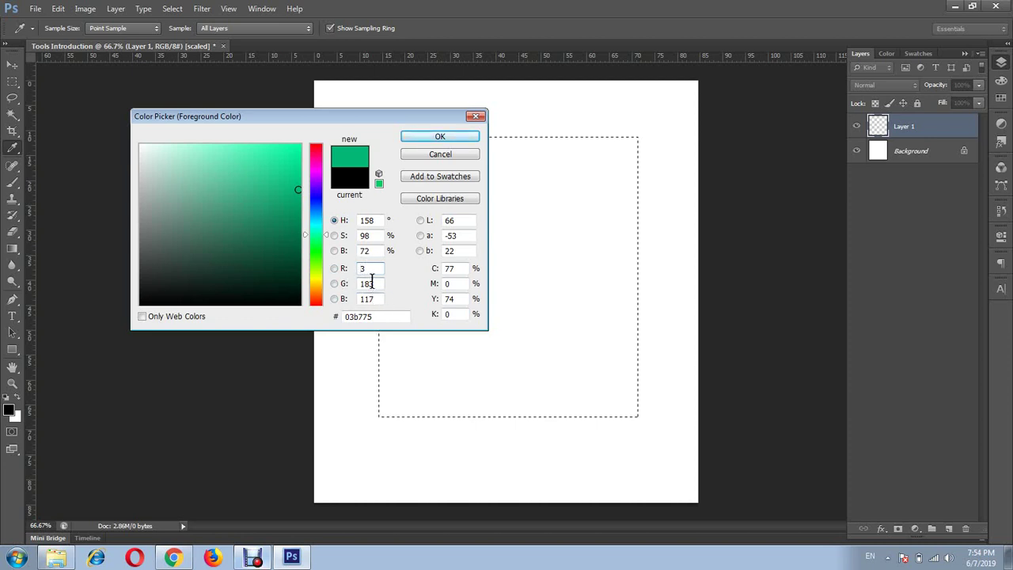
Enter RGB values 95, 85 and 25 in the Color Picker.
{"action": "double_click", "coordinate": [362, 268]}
{"action": "type", "text": "95"}
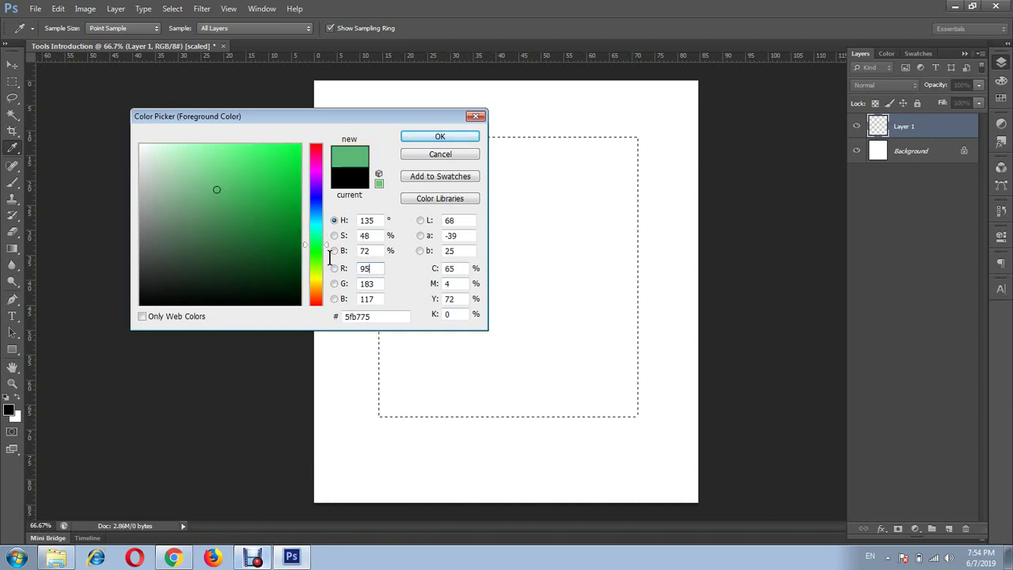
{"action": "key", "text": "Tab"}
{"action": "type", "text": "8"}
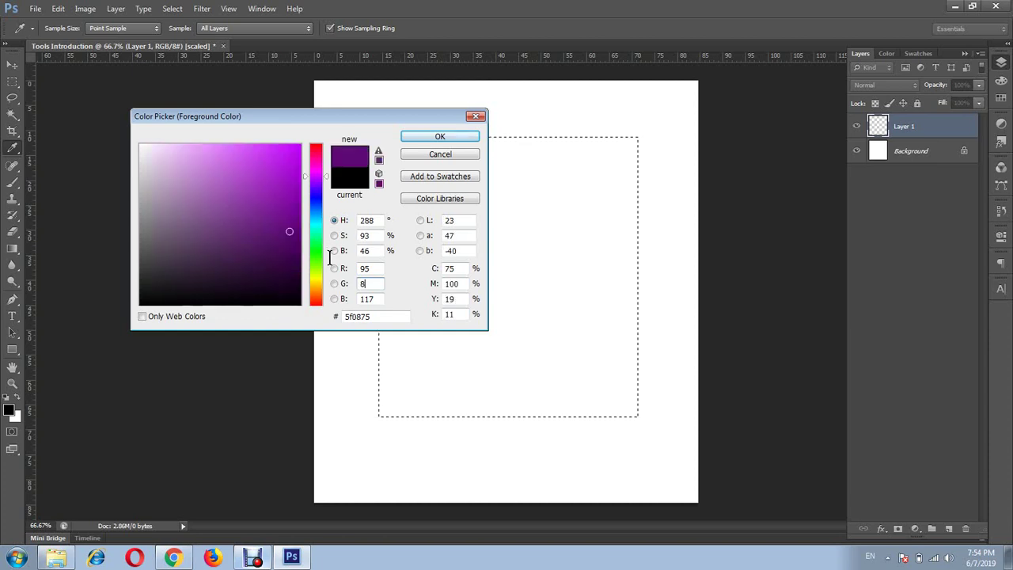
{"action": "type", "text": "5"}
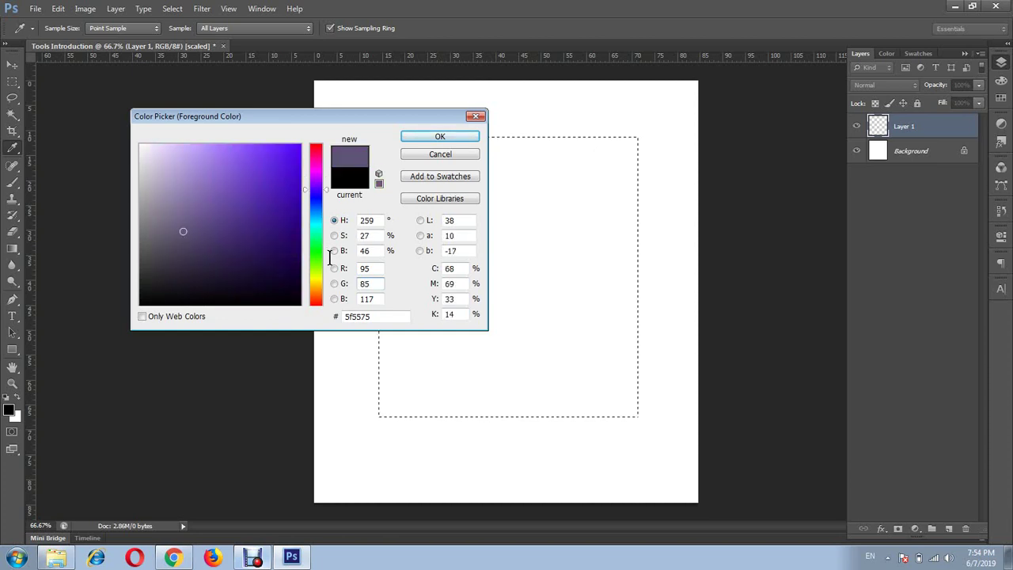
{"action": "key", "text": "Tab"}
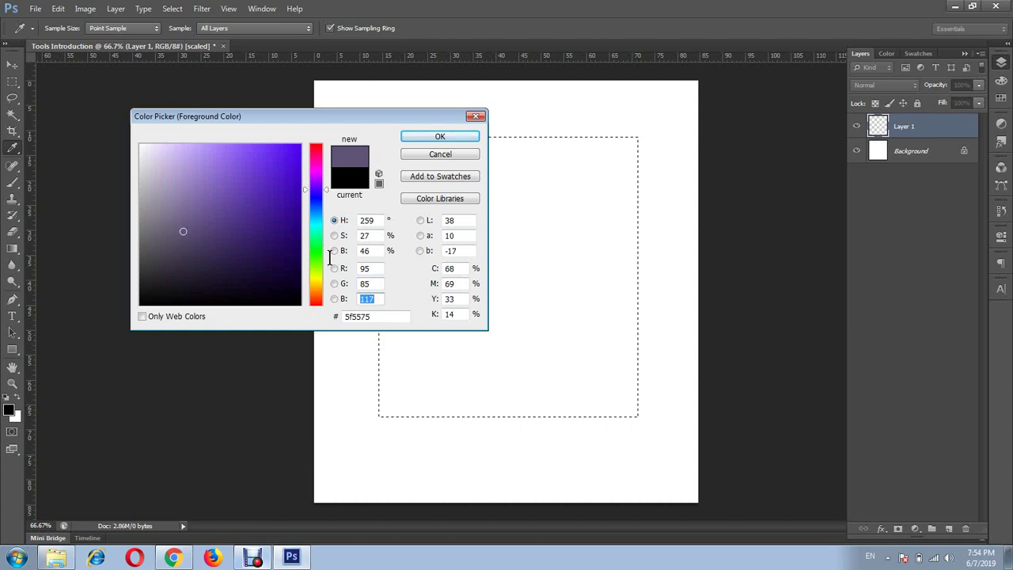
{"action": "type", "text": "25"}
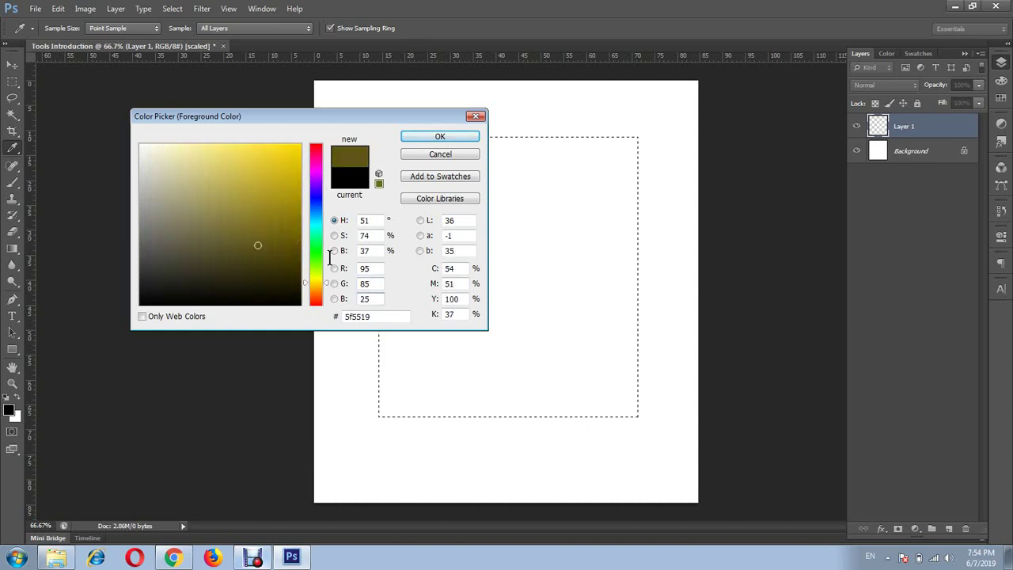
Try blue values 35, 15 and 83, settling on 57 for olive 5f5539.
{"action": "key", "text": "BackSpace"}
{"action": "key", "text": "BackSpace"}
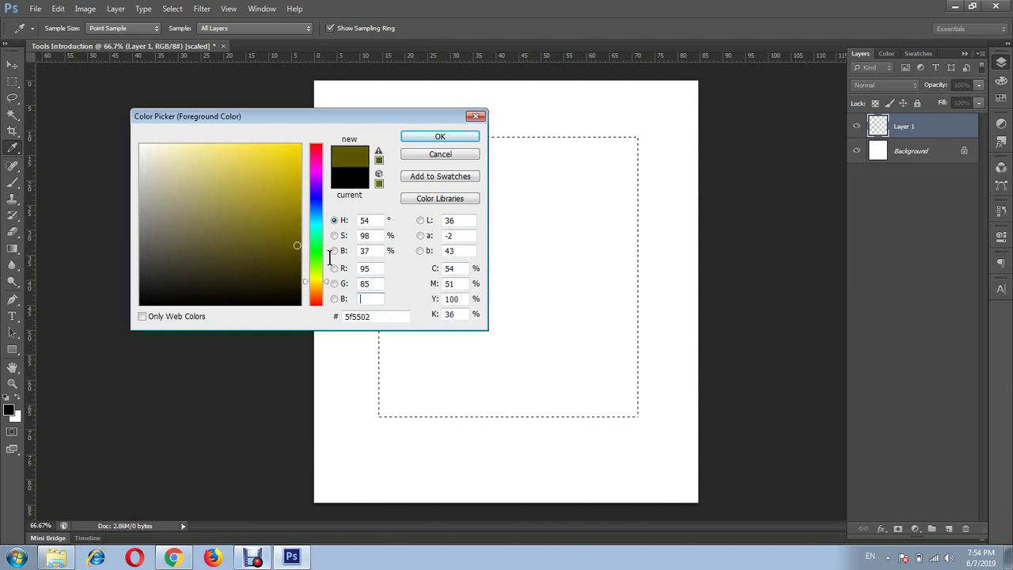
{"action": "type", "text": "35"}
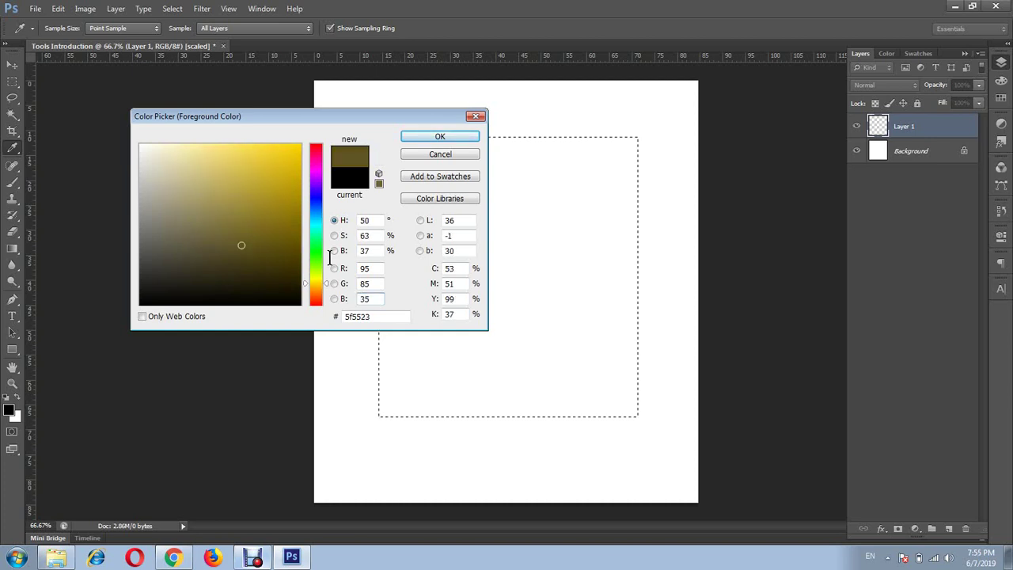
{"action": "key", "text": "BackSpace"}
{"action": "key", "text": "BackSpace"}
{"action": "type", "text": "1"}
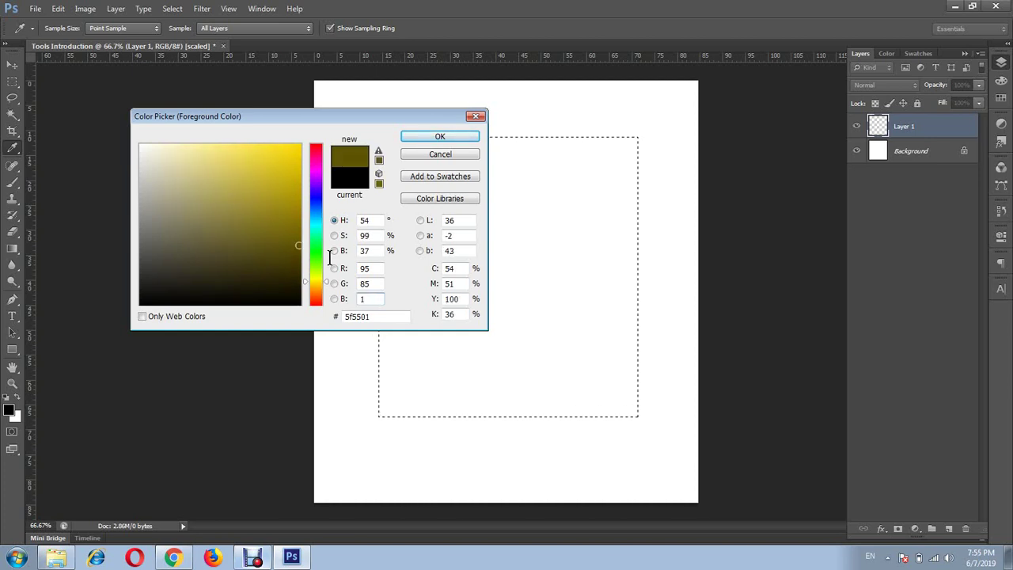
{"action": "type", "text": "5"}
{"action": "key", "text": "BackSpace"}
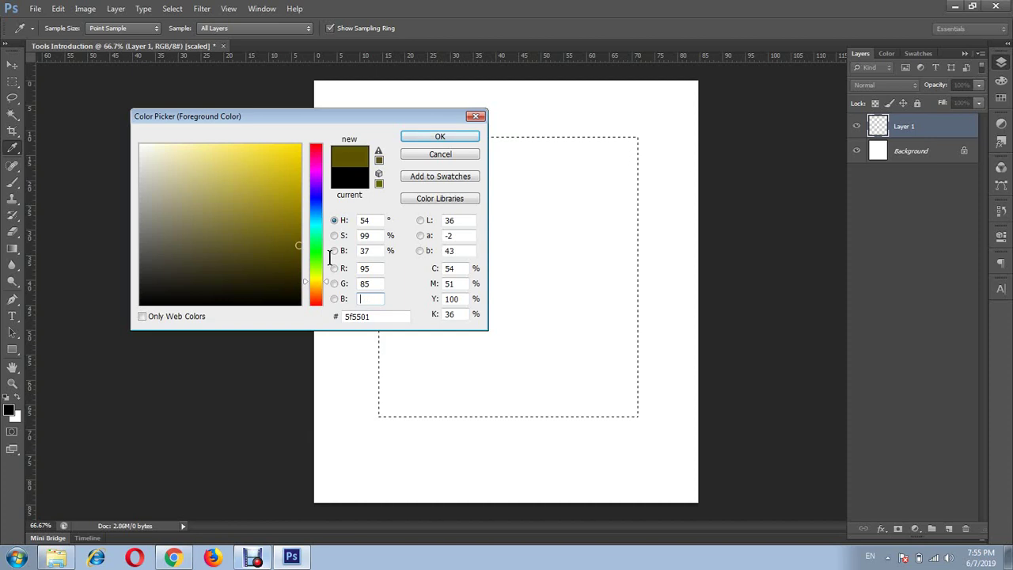
{"action": "type", "text": "83"}
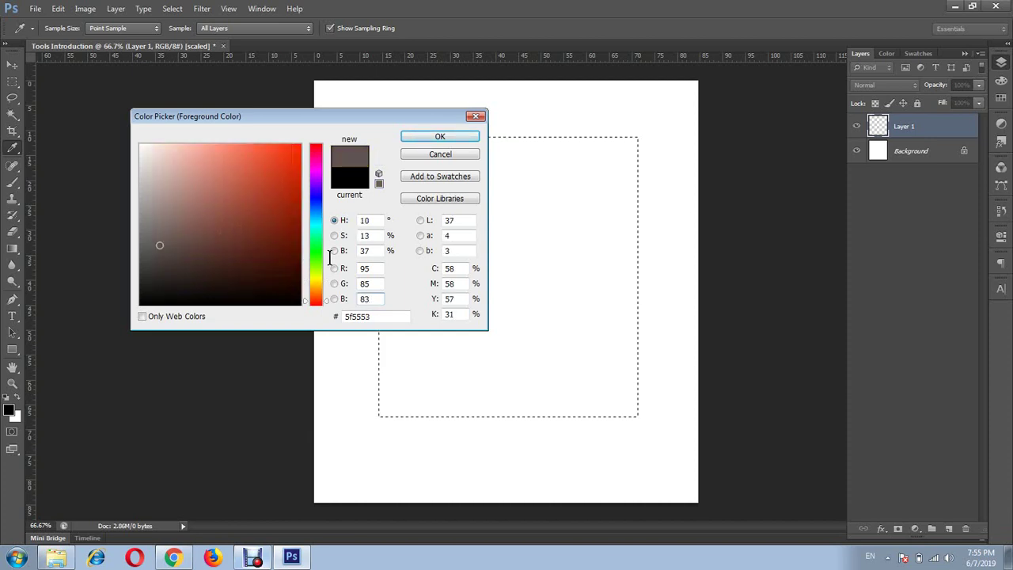
{"action": "key", "text": "BackSpace"}
{"action": "key", "text": "BackSpace"}
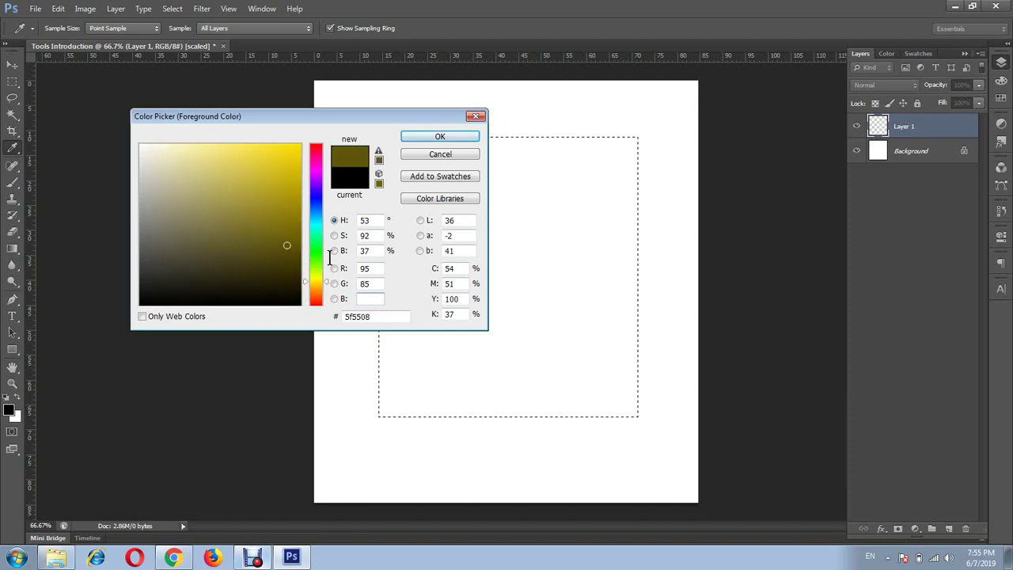
{"action": "type", "text": "57"}
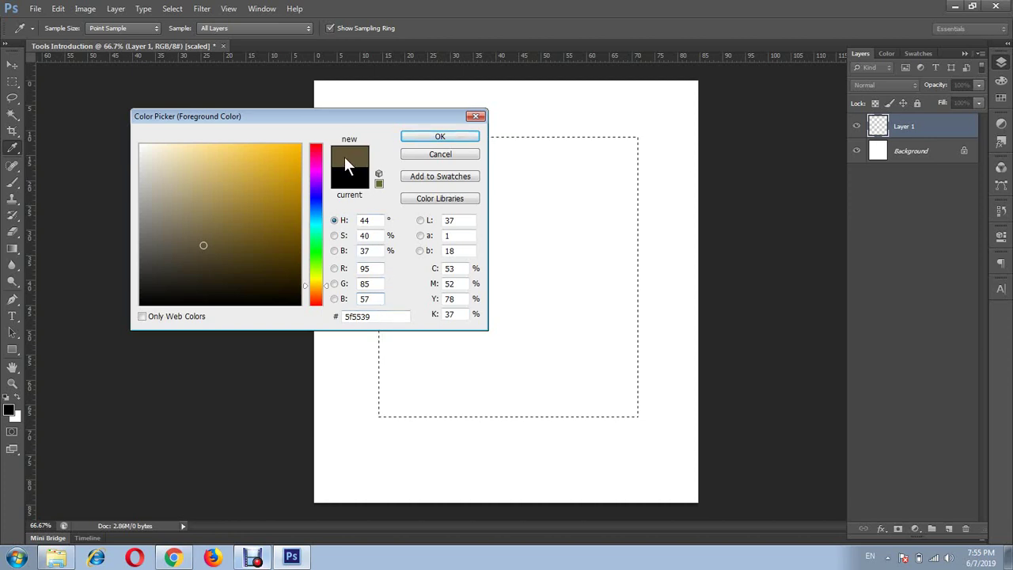
Confirm the olive colour and fill the selection on Layer 1 with it.
{"action": "left_click", "coordinate": [428, 137]}
{"action": "key", "text": "m"}
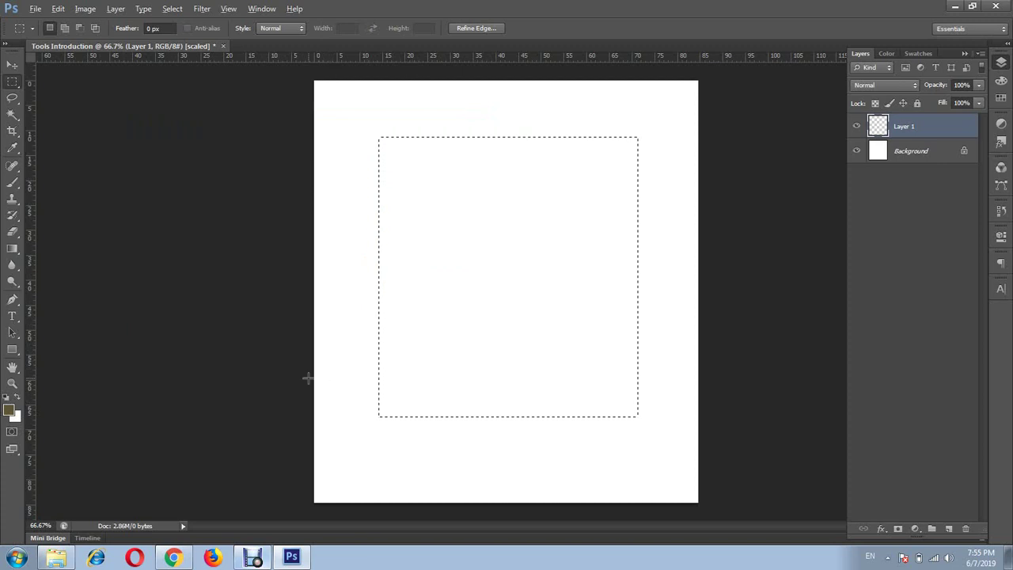
{"action": "key", "text": "alt+BackSpace"}
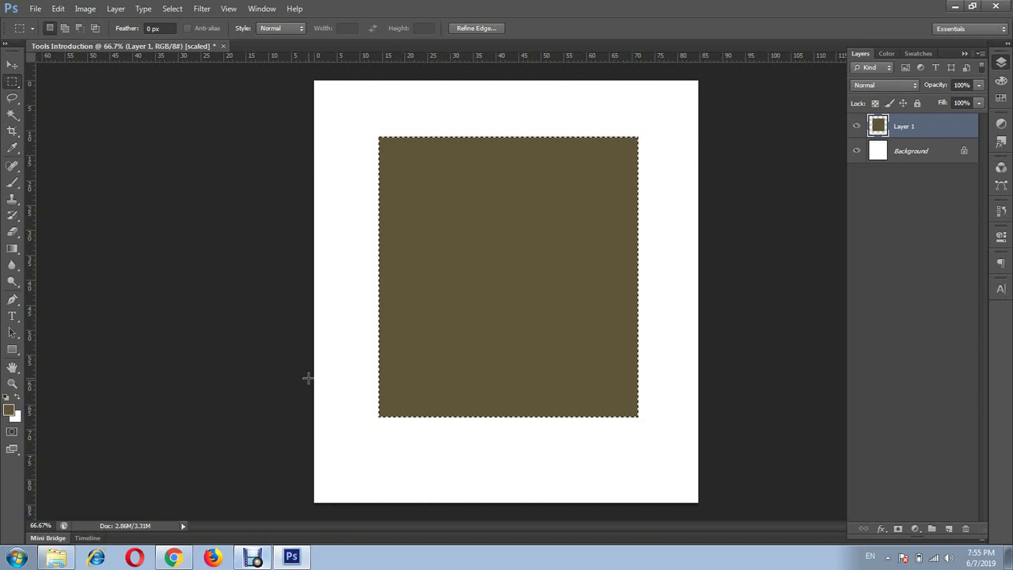
Undo the olive fill, refill the selection with 5f5539, and open the Select menu.
{"action": "key", "text": "Delete"}
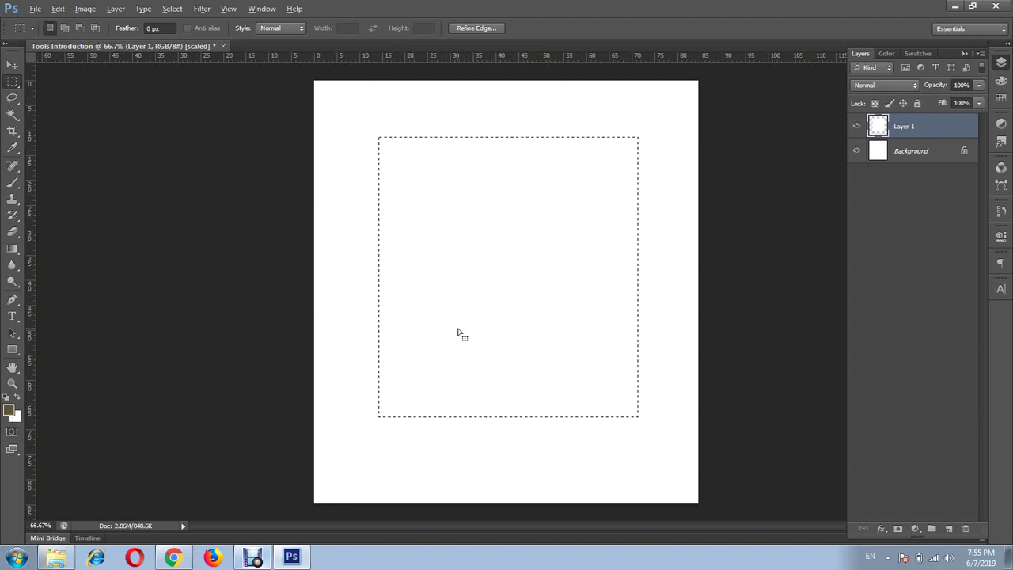
{"action": "key", "text": "alt+BackSpace"}
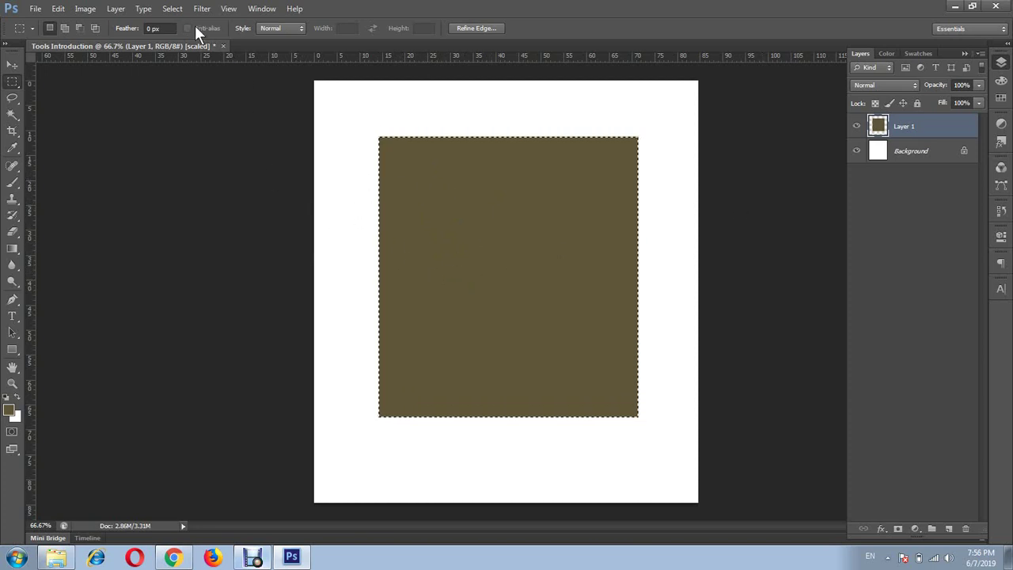
{"action": "left_click", "coordinate": [170, 9]}
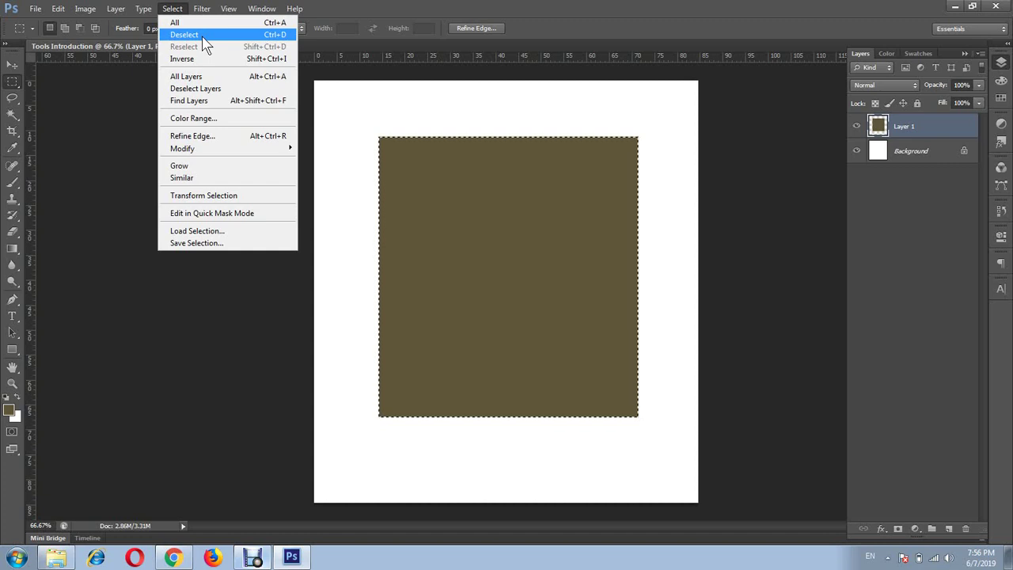
Close the Select menu, deselect with Ctrl+D, and keep the Rectangular Marquee Tool.
{"action": "left_click", "coordinate": [478, 6]}
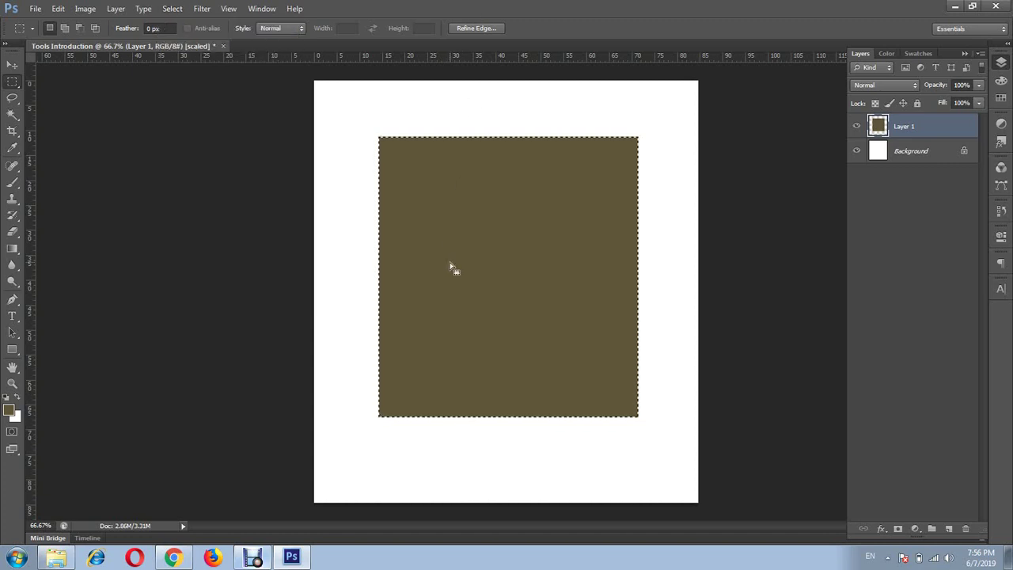
{"action": "key", "text": "ctrl+d"}
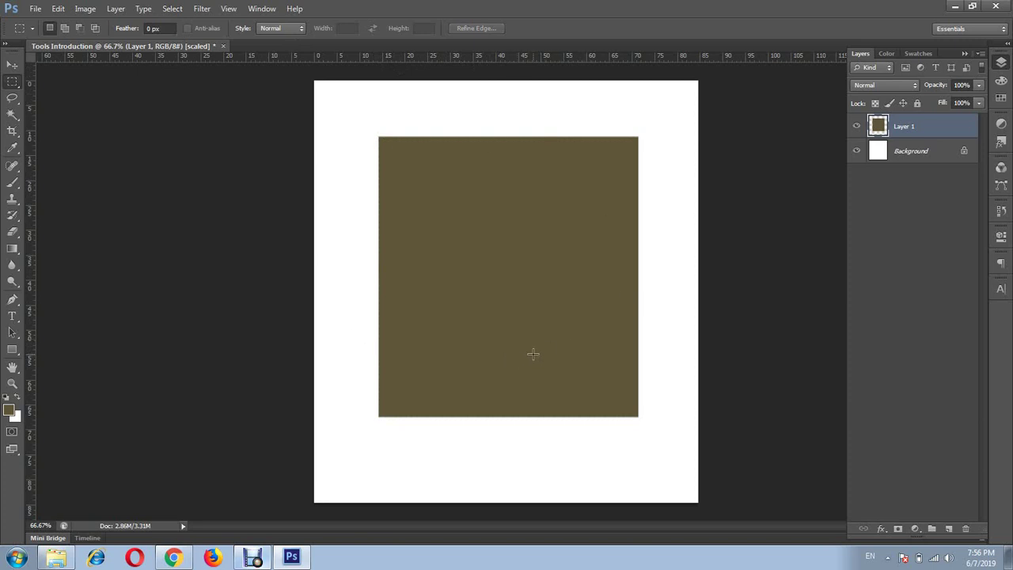
{"action": "right_click", "coordinate": [16, 84]}
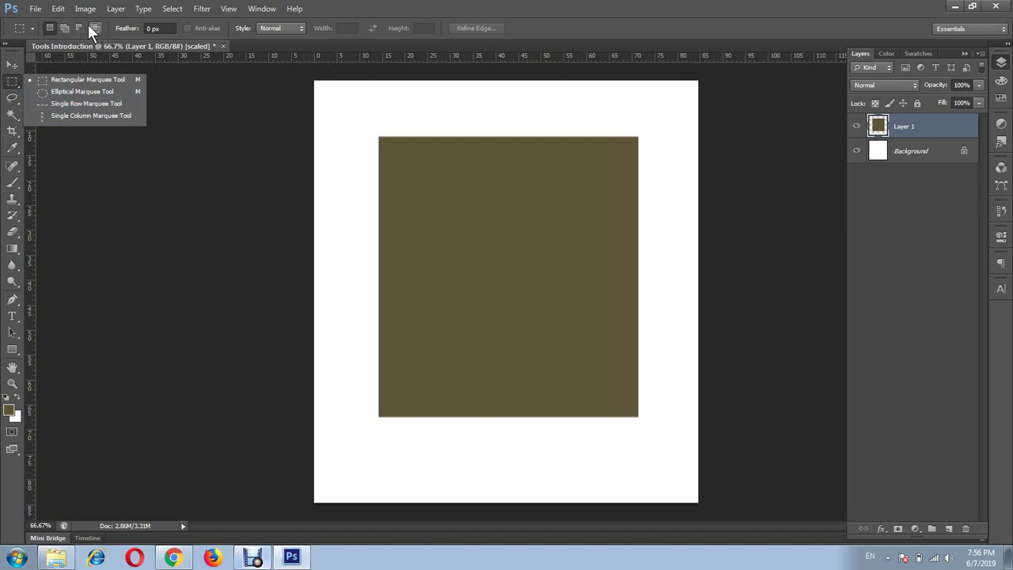
{"action": "left_click", "coordinate": [63, 80]}
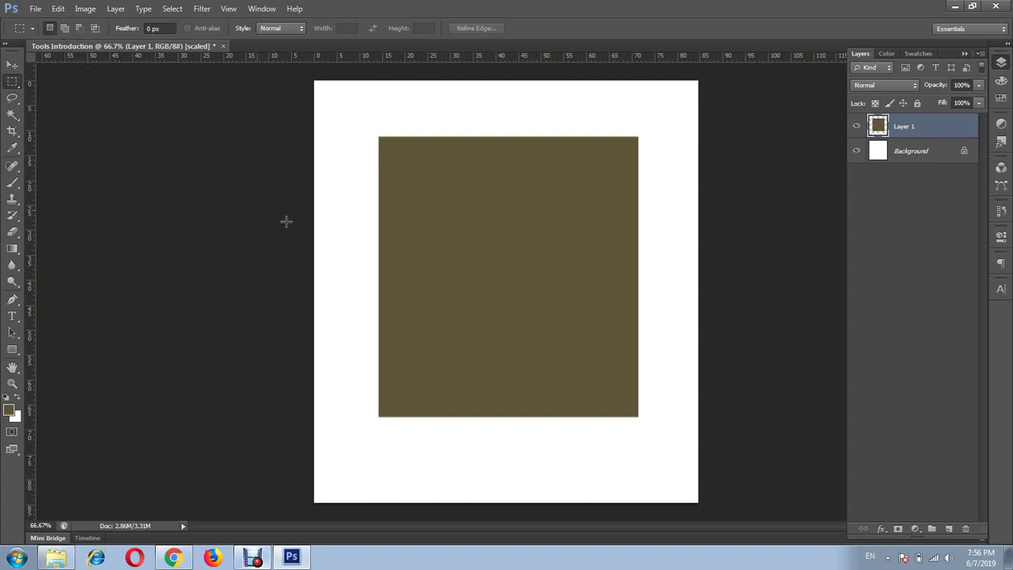
Draw a rectangle, switch to Add to selection, and merge four overlapping rectangles into a stepped shape.
{"action": "left_click_drag", "start_coordinate": [342, 249], "coordinate": [444, 363]}
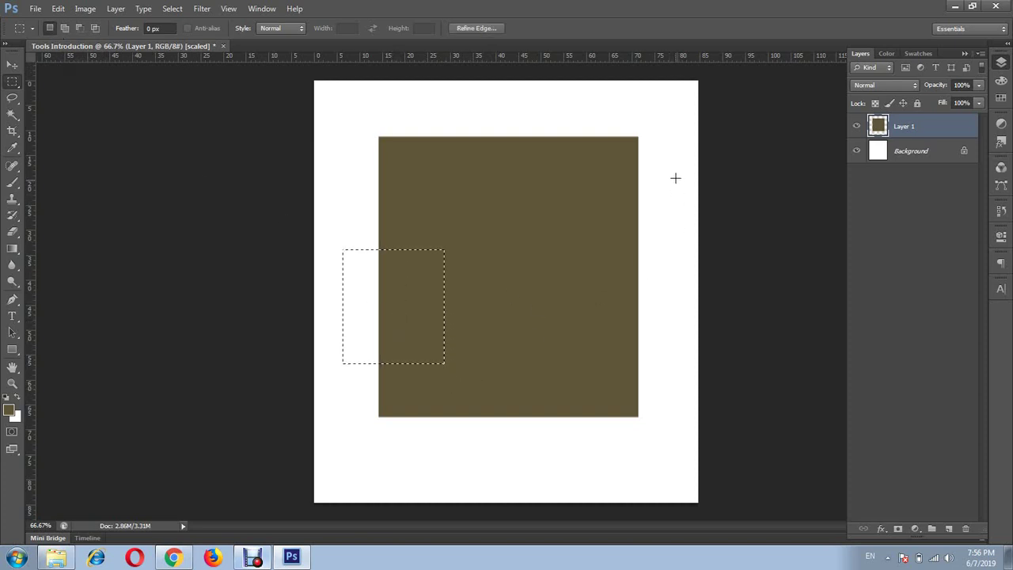
{"action": "left_click_drag", "start_coordinate": [676, 173], "coordinate": [570, 297]}
{"action": "left_click", "coordinate": [65, 27]}
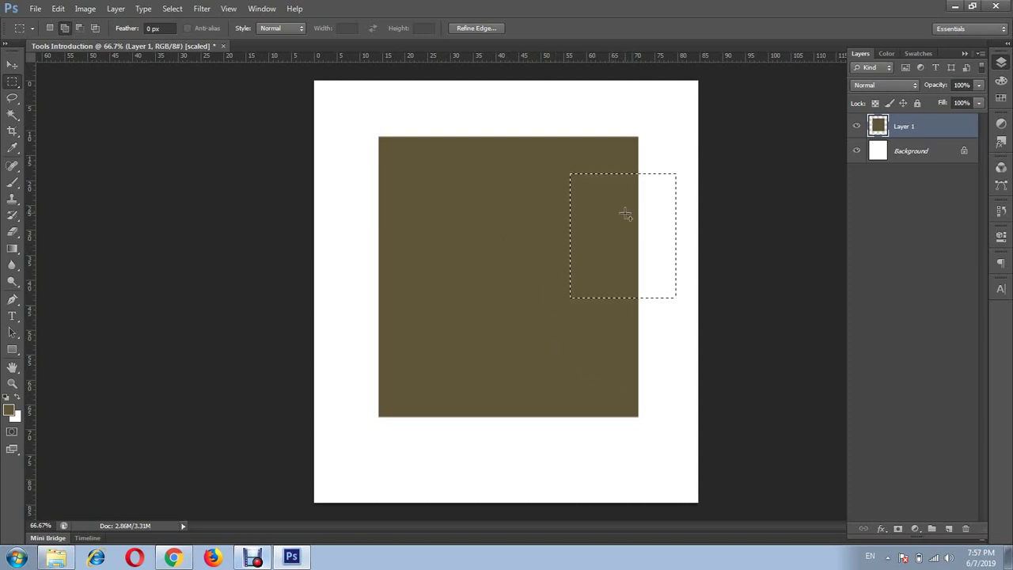
{"action": "left_click_drag", "start_coordinate": [496, 252], "coordinate": [623, 355]}
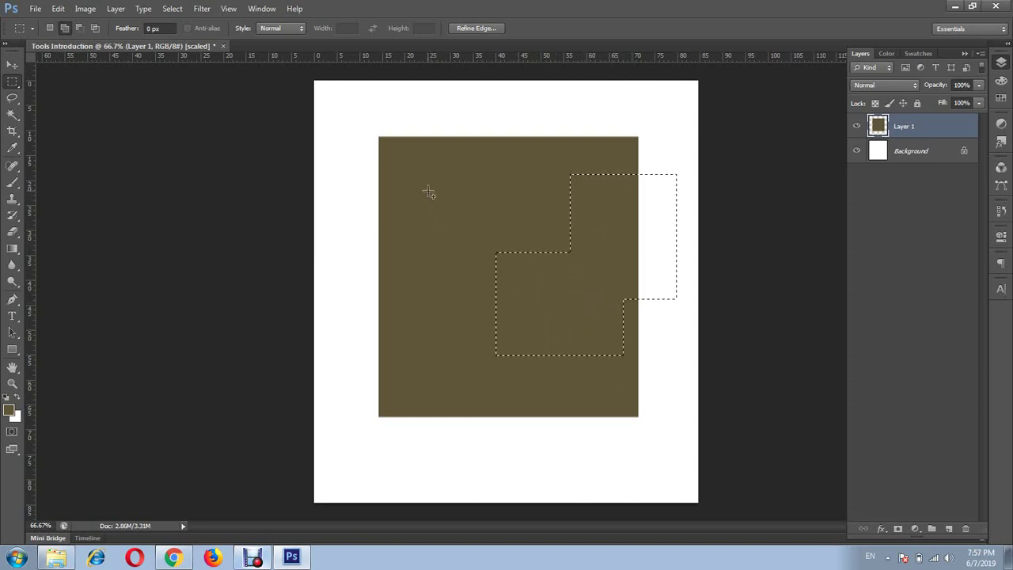
{"action": "left_click_drag", "start_coordinate": [428, 189], "coordinate": [588, 290]}
{"action": "left_click_drag", "start_coordinate": [378, 279], "coordinate": [532, 390]}
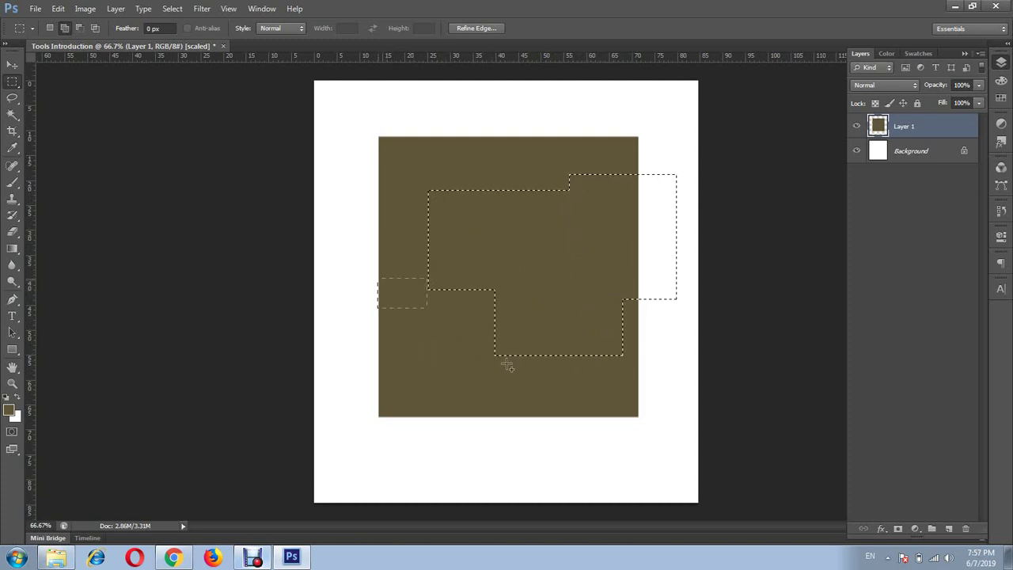
{"action": "left_click_drag", "start_coordinate": [341, 342], "coordinate": [437, 469]}
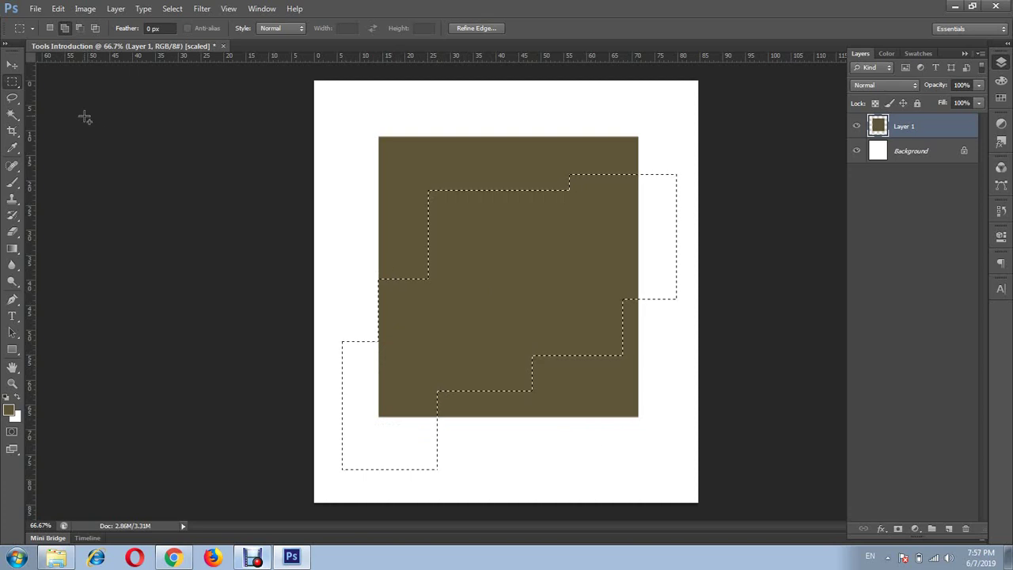
Subtract rectangular areas from the left and middle of the selection, then set Intersect mode.
{"action": "left_click", "coordinate": [80, 30]}
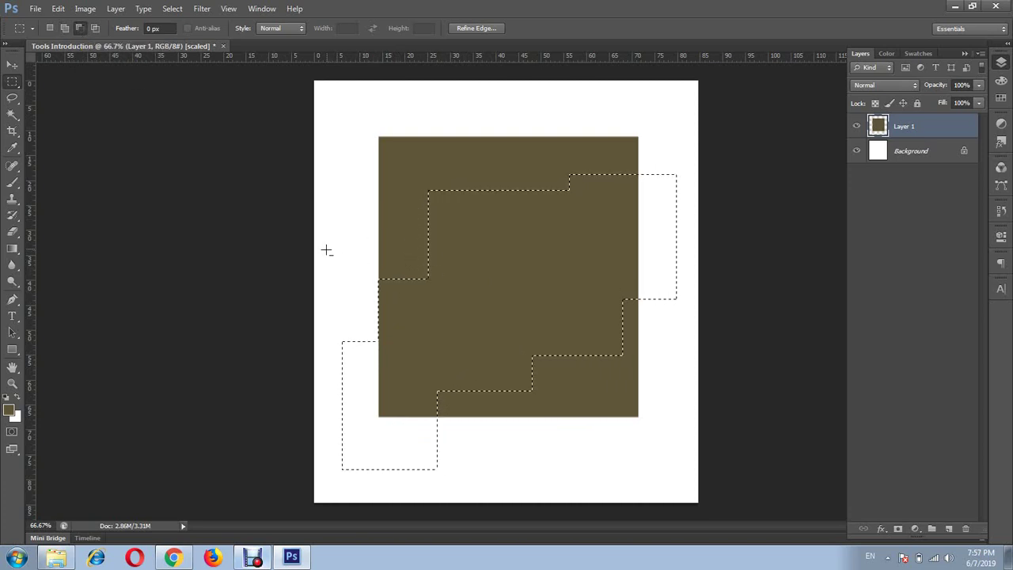
{"action": "mouse_move", "coordinate": [325, 250]}
{"action": "left_mouse_down"}
{"action": "mouse_move", "coordinate": [357, 305]}
{"action": "mouse_move", "coordinate": [458, 369]}
{"action": "left_mouse_up"}
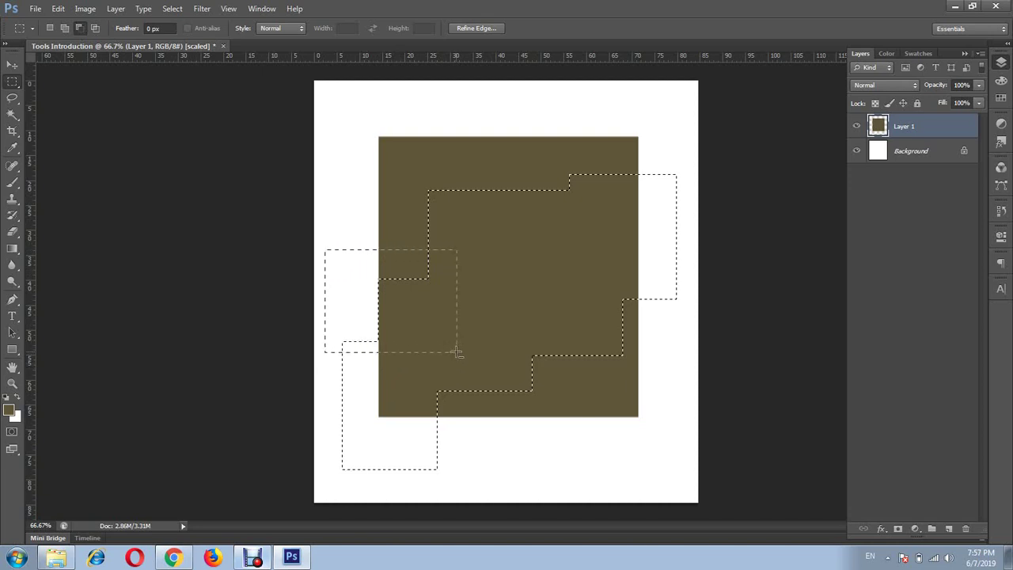
{"action": "left_click_drag", "start_coordinate": [458, 369], "coordinate": [457, 353]}
{"action": "left_click_drag", "start_coordinate": [397, 319], "coordinate": [516, 422]}
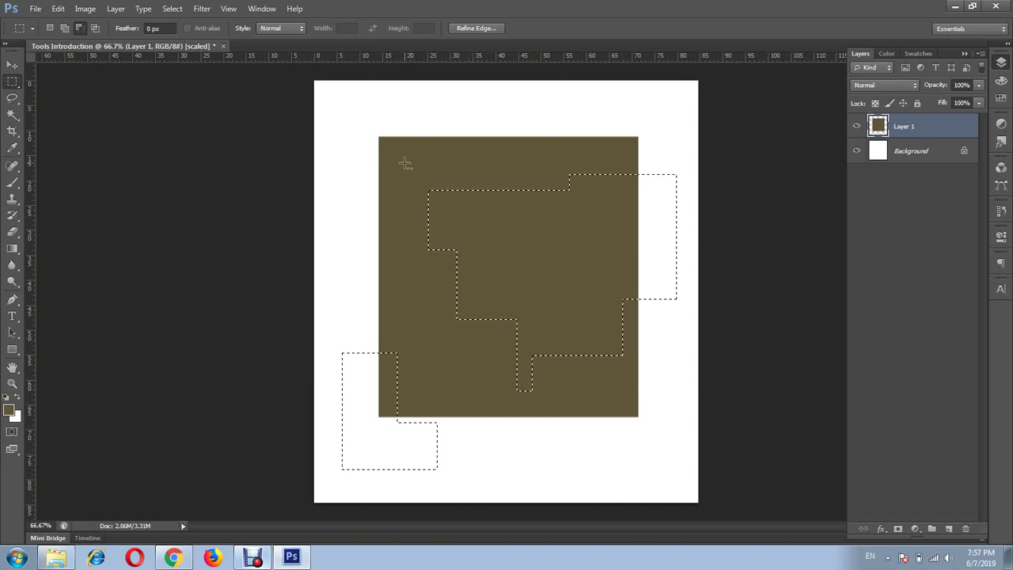
{"action": "mouse_move", "coordinate": [404, 162]}
{"action": "left_mouse_down"}
{"action": "mouse_move", "coordinate": [525, 320]}
{"action": "mouse_move", "coordinate": [541, 404]}
{"action": "left_mouse_up"}
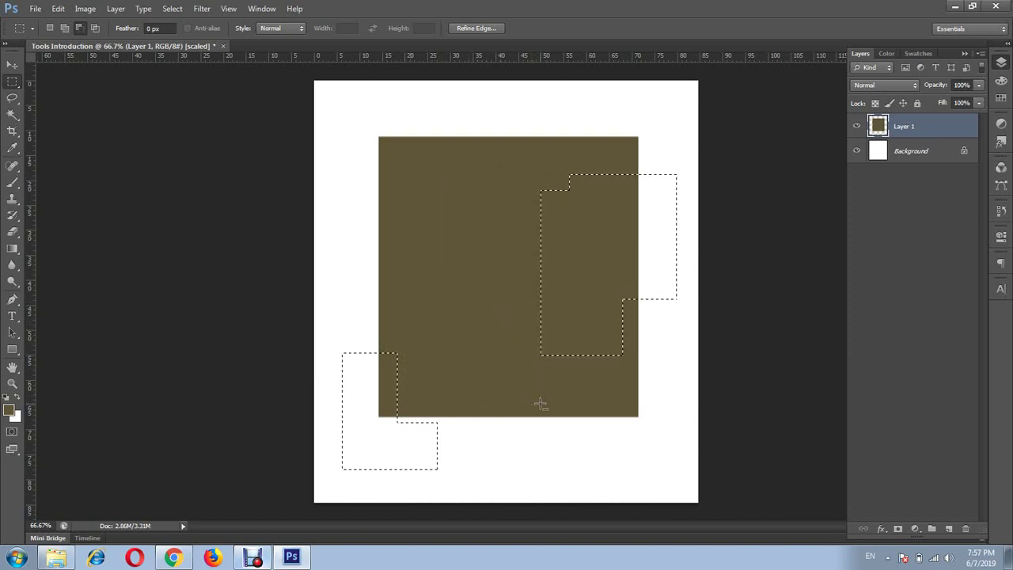
{"action": "left_click", "coordinate": [94, 29]}
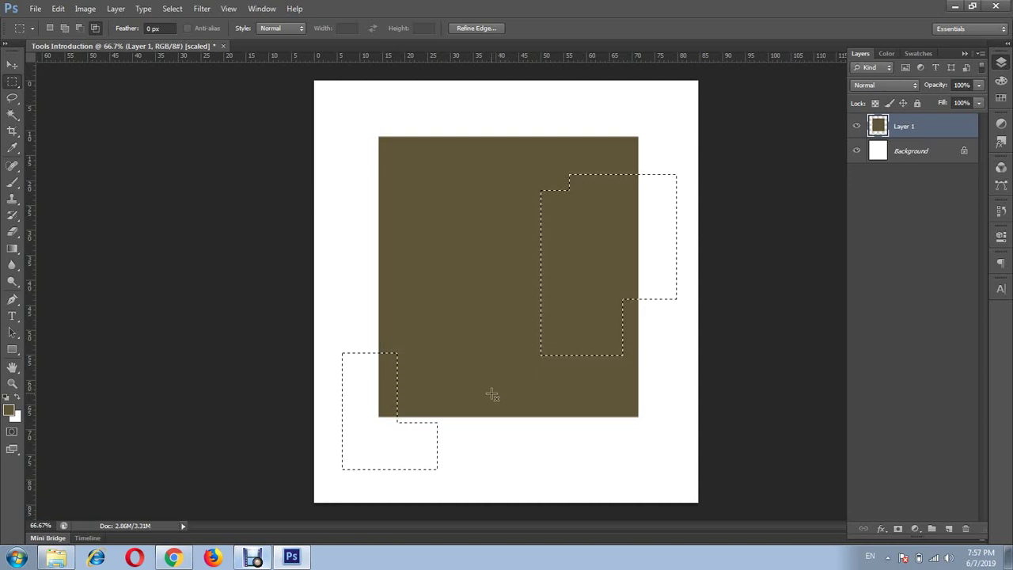
Intersect a rectangle to keep only the notched lower-right area, keeping Rectangular Marquee selected.
{"action": "mouse_move", "coordinate": [482, 401]}
{"action": "left_mouse_down"}
{"action": "mouse_move", "coordinate": [640, 255]}
{"action": "mouse_move", "coordinate": [631, 245]}
{"action": "left_mouse_up"}
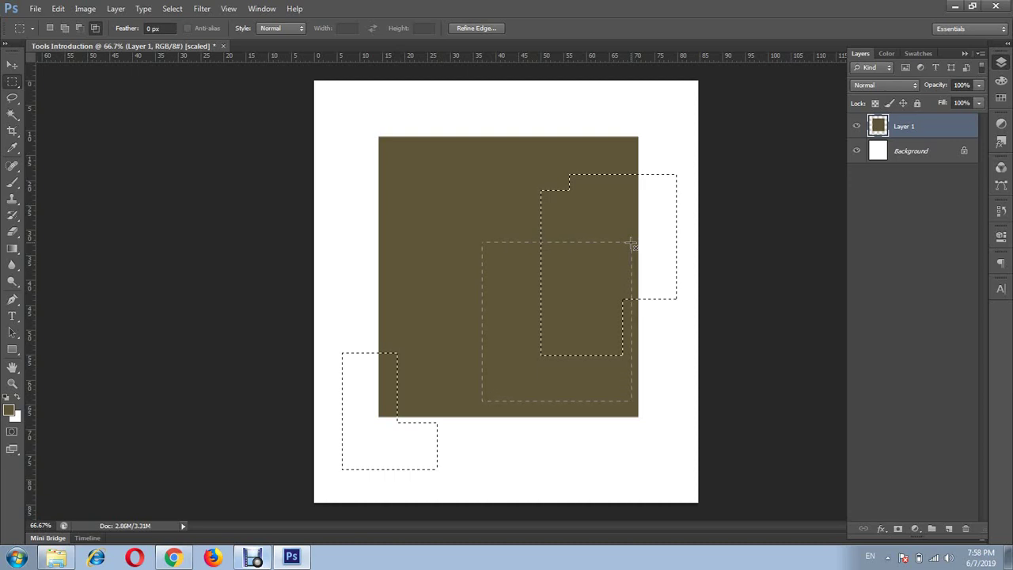
{"action": "left_click_drag", "start_coordinate": [632, 245], "coordinate": [632, 245]}
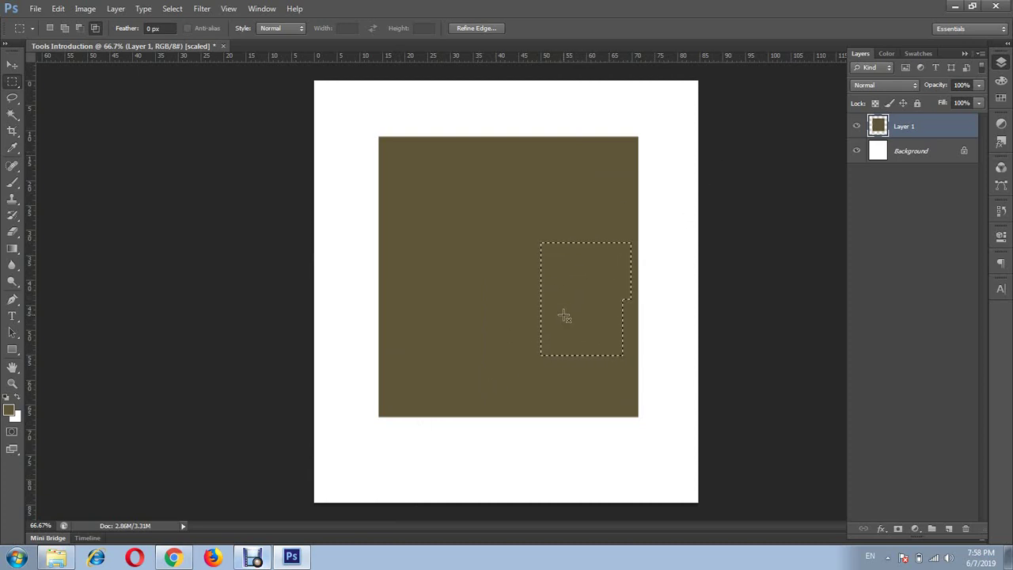
{"action": "right_click", "coordinate": [13, 82]}
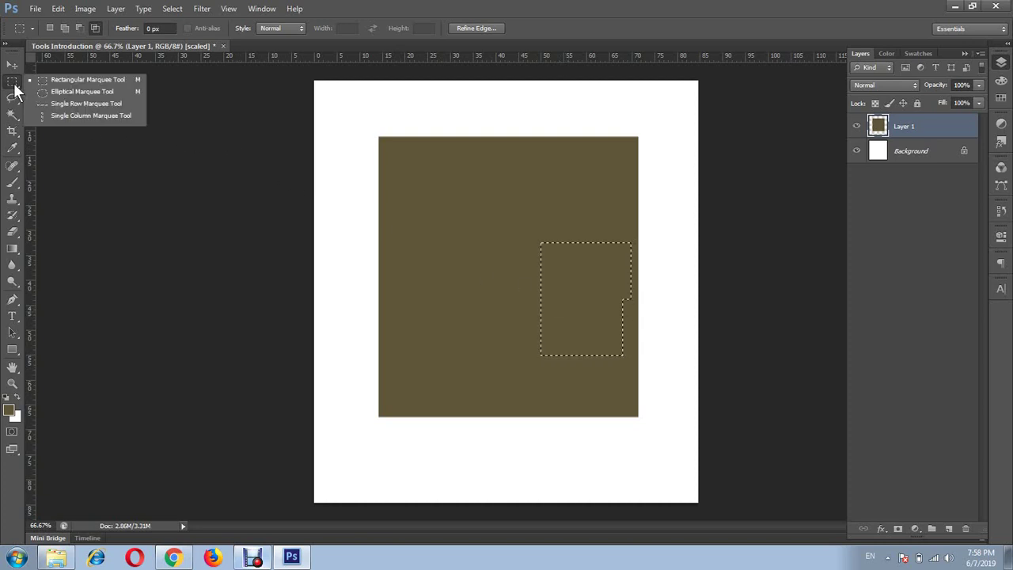
{"action": "left_click", "coordinate": [79, 92]}
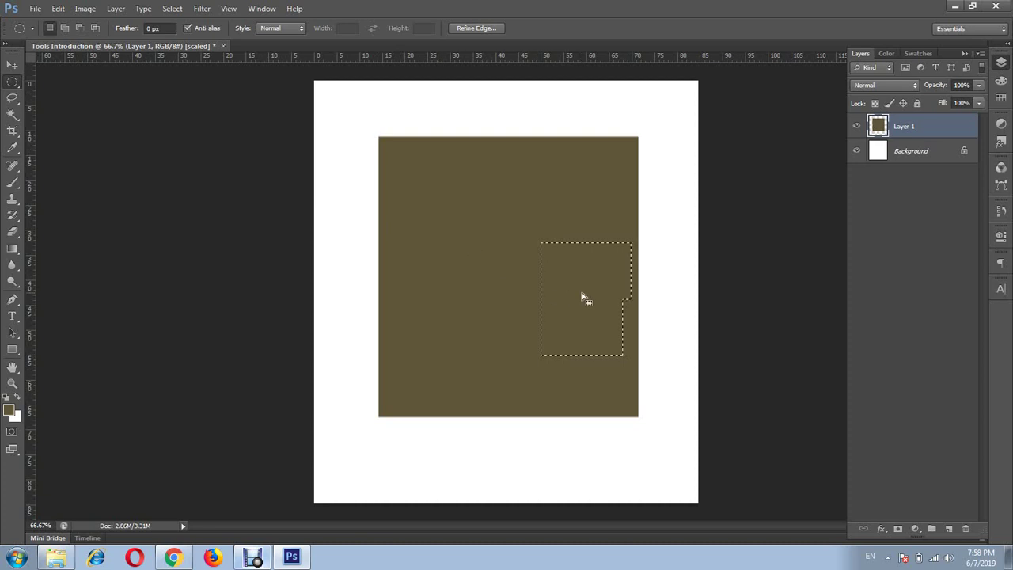
{"action": "right_click", "coordinate": [15, 82]}
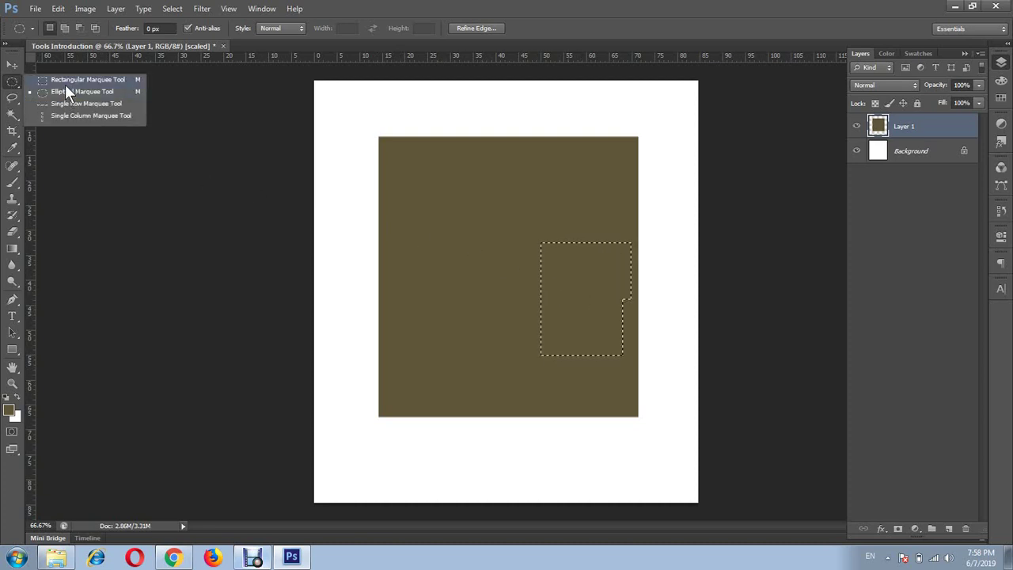
{"action": "left_click", "coordinate": [65, 84]}
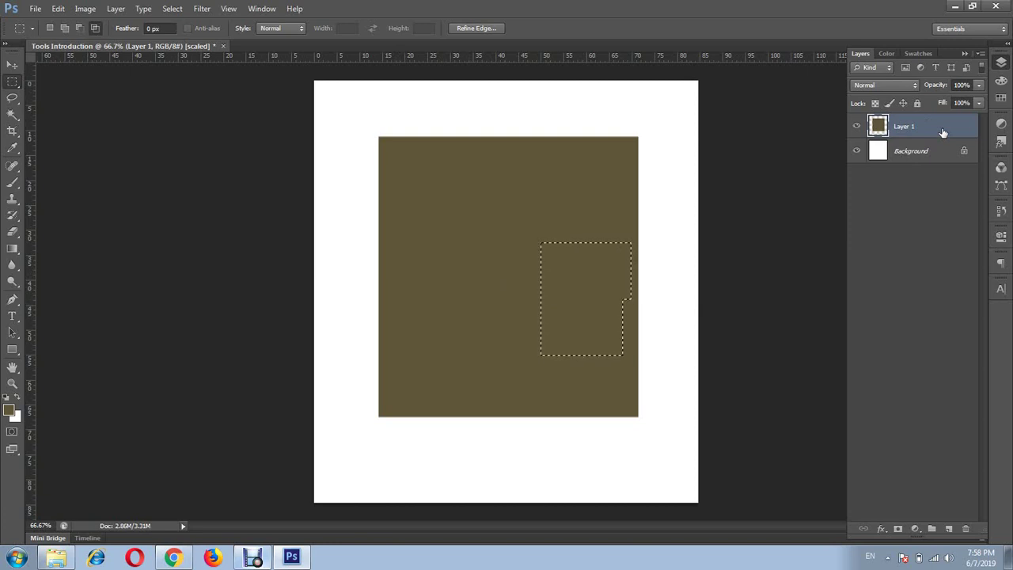
Delete the notched selection from Layer 1's olive rectangle, leaving a white hole, and deselect.
{"action": "left_click", "coordinate": [945, 153]}
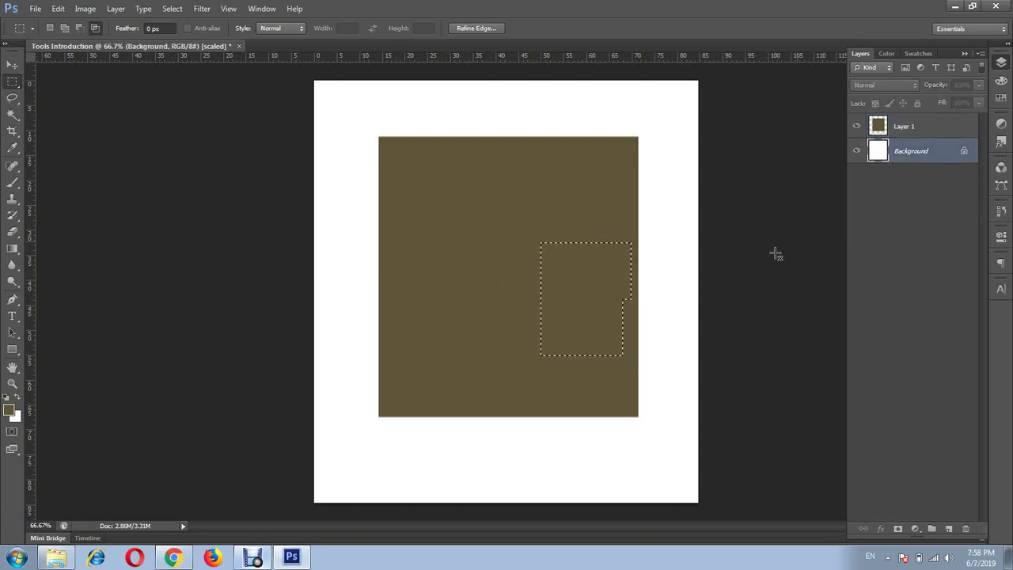
{"action": "key", "text": "Delete"}
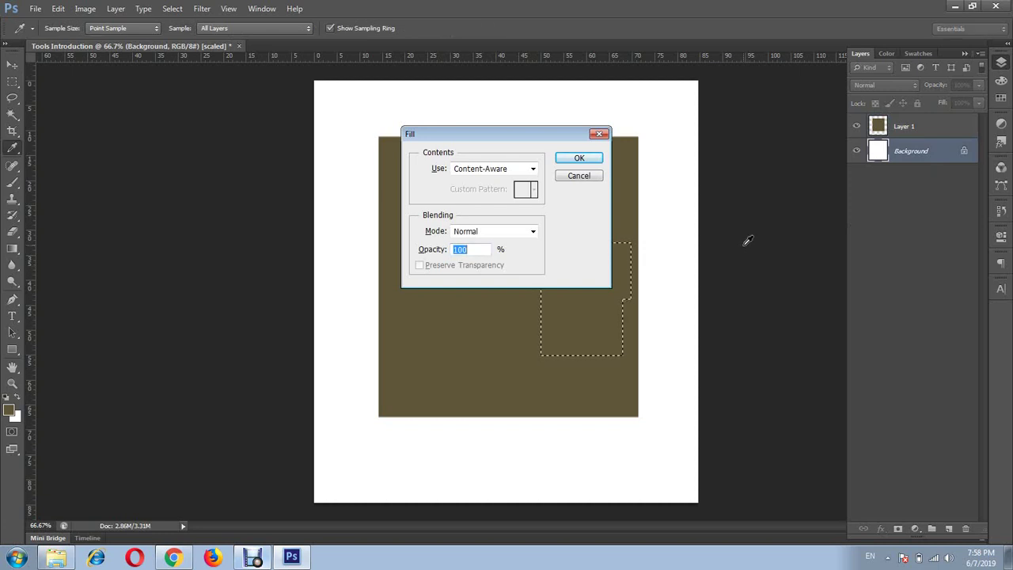
{"action": "left_click", "coordinate": [579, 175]}
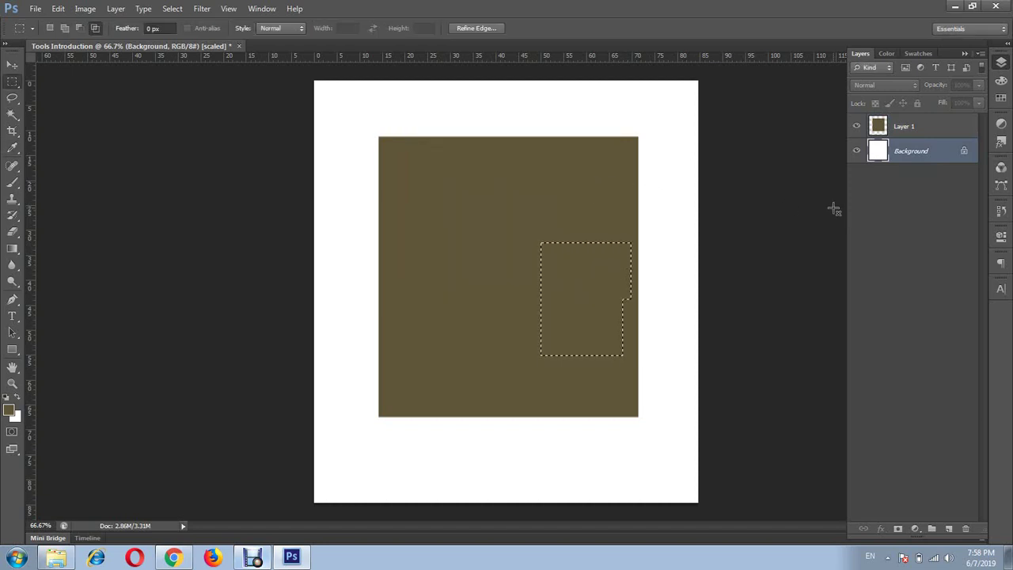
{"action": "left_click", "coordinate": [927, 128]}
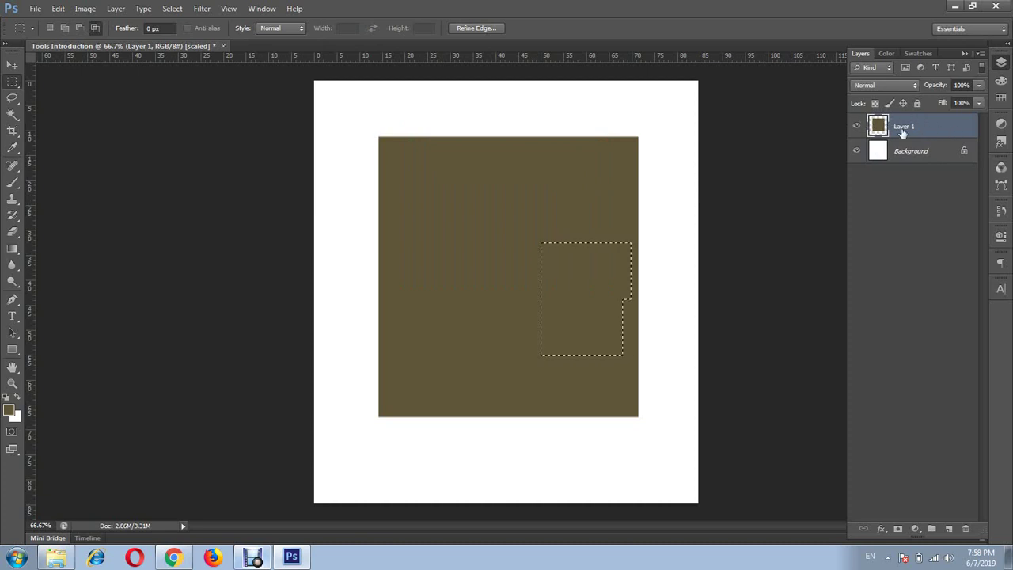
{"action": "key", "text": "Delete"}
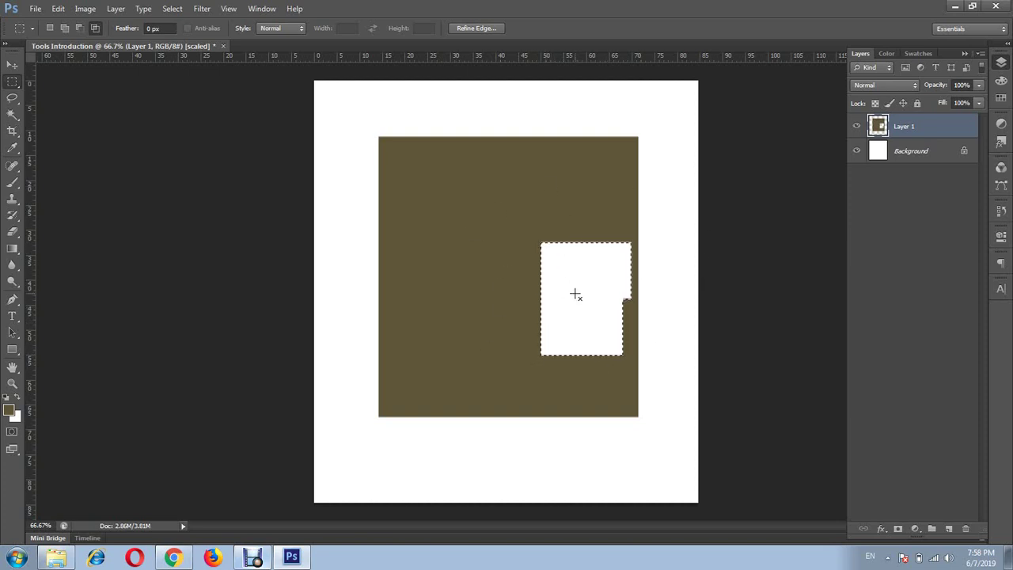
{"action": "key", "text": "ctrl+d"}
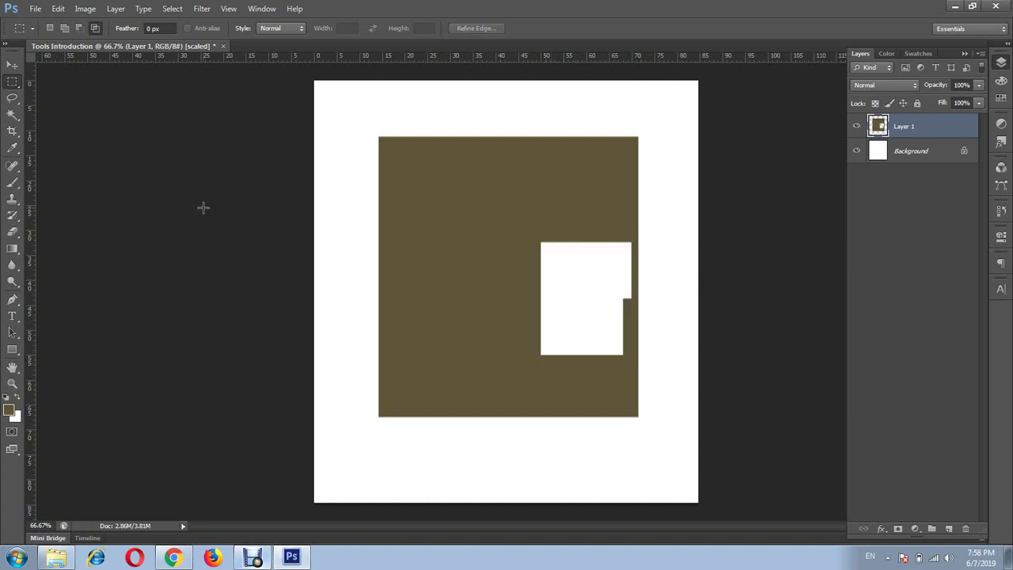
Set the Elliptical Marquee to Add to selection and draw a large circle over the olive rectangle.
{"action": "right_click", "coordinate": [12, 82]}
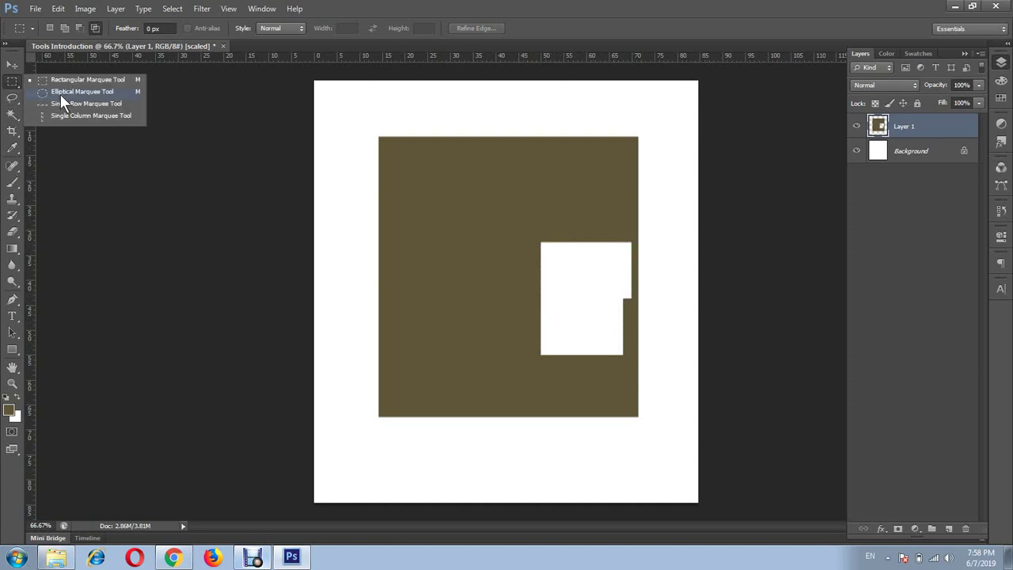
{"action": "left_click", "coordinate": [65, 94]}
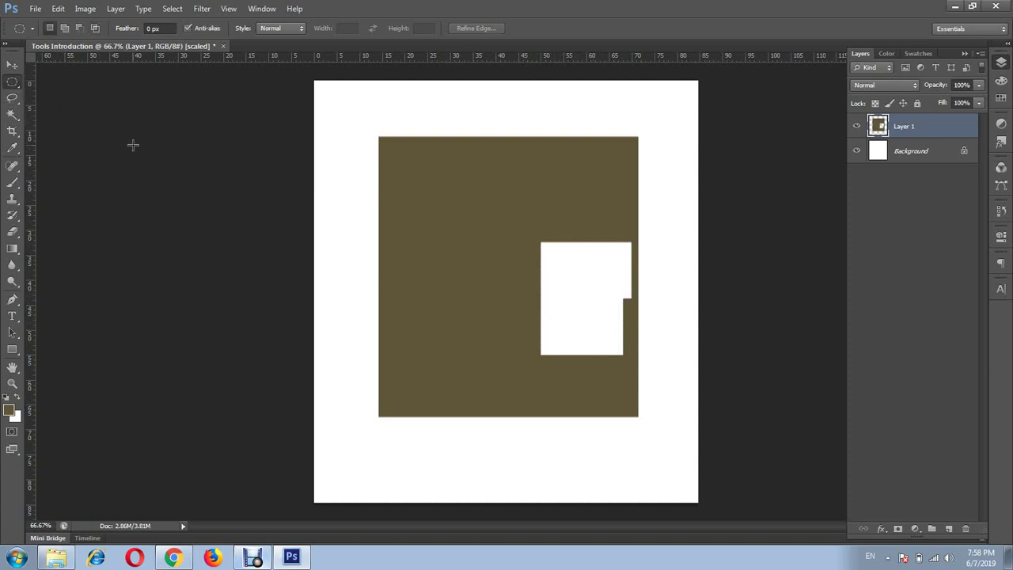
{"action": "left_click", "coordinate": [61, 30]}
{"action": "left_click_drag", "start_coordinate": [364, 112], "coordinate": [491, 239]}
{"action": "mouse_move", "coordinate": [566, 237]}
{"action": "left_mouse_down"}
{"action": "mouse_move", "coordinate": [446, 190]}
{"action": "mouse_move", "coordinate": [461, 276]}
{"action": "mouse_move", "coordinate": [482, 223]}
{"action": "mouse_move", "coordinate": [583, 374]}
{"action": "mouse_move", "coordinate": [500, 433]}
{"action": "left_mouse_up"}
{"action": "mouse_move", "coordinate": [500, 432]}
{"action": "left_mouse_down"}
{"action": "mouse_move", "coordinate": [552, 439]}
{"action": "mouse_move", "coordinate": [637, 317]}
{"action": "left_mouse_up"}
{"action": "mouse_move", "coordinate": [656, 363]}
{"action": "left_mouse_down"}
{"action": "mouse_move", "coordinate": [680, 419]}
{"action": "mouse_move", "coordinate": [431, 245]}
{"action": "mouse_move", "coordinate": [441, 252]}
{"action": "left_mouse_up"}
{"action": "left_click_drag", "start_coordinate": [455, 269], "coordinate": [612, 417]}
{"action": "left_click_drag", "start_coordinate": [650, 463], "coordinate": [650, 463]}
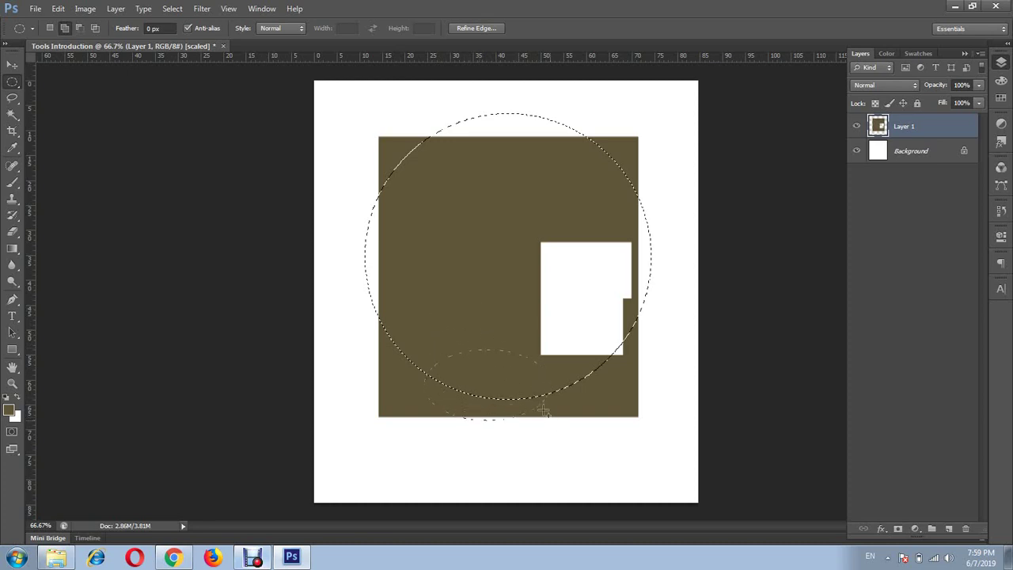
Add a smaller circle at the rectangle's lower left to the selection.
{"action": "left_click_drag", "start_coordinate": [487, 303], "coordinate": [499, 276]}
{"action": "mouse_move", "coordinate": [501, 294]}
{"action": "left_mouse_down"}
{"action": "mouse_move", "coordinate": [524, 252]}
{"action": "mouse_move", "coordinate": [527, 270]}
{"action": "left_mouse_up"}
{"action": "left_click_drag", "start_coordinate": [341, 281], "coordinate": [491, 433]}
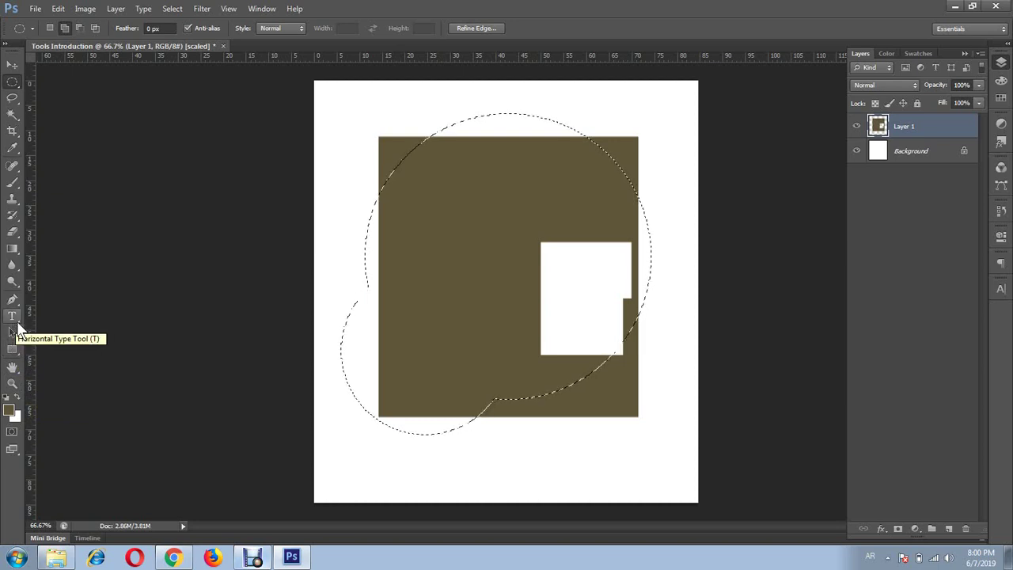
Switch to the Paint Bucket tool and pick gold aa7e01 as the foreground colour.
{"action": "left_click", "coordinate": [16, 354]}
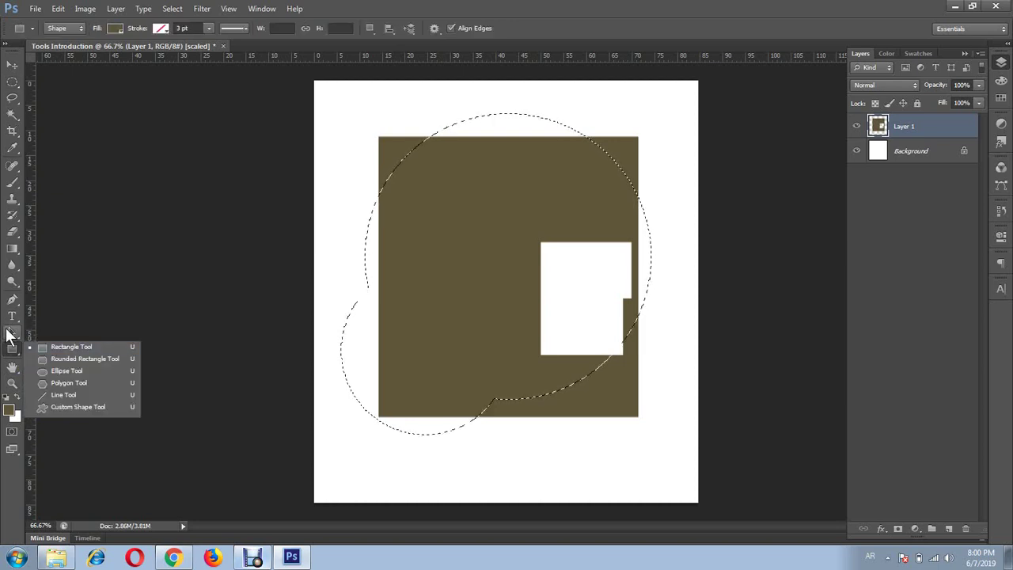
{"action": "left_click", "coordinate": [11, 250]}
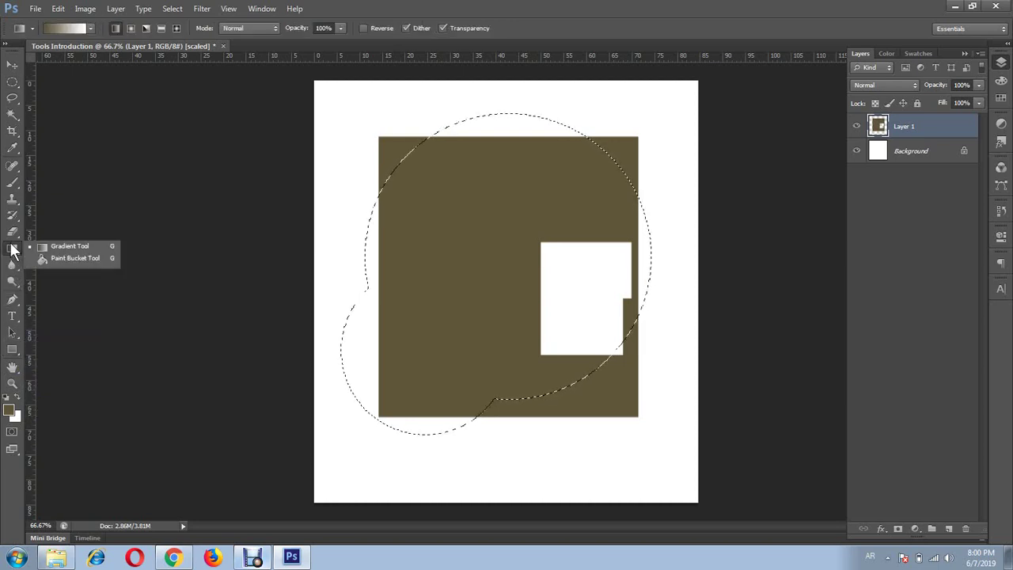
{"action": "left_click", "coordinate": [66, 262]}
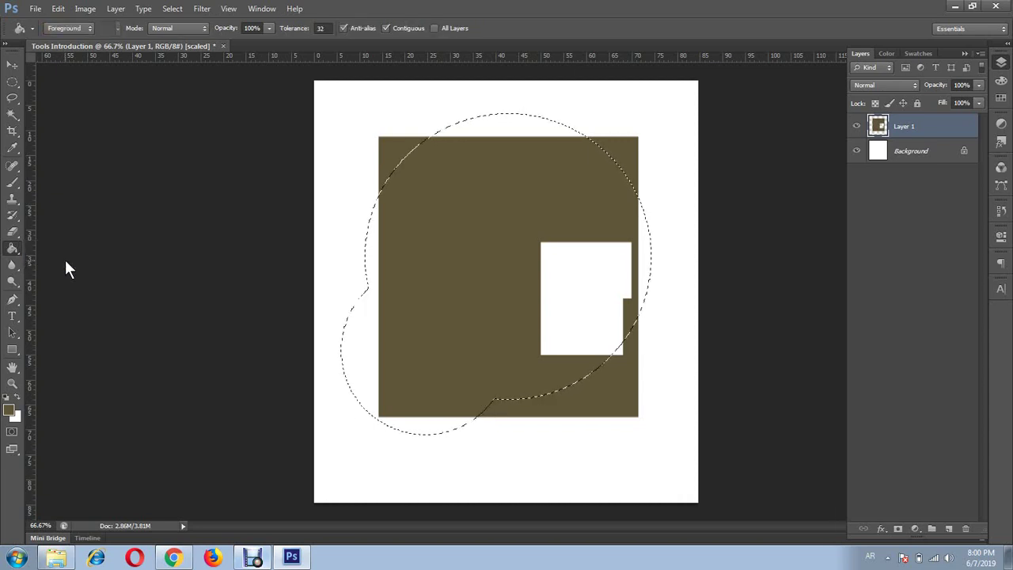
{"action": "left_click", "coordinate": [12, 412]}
{"action": "left_click", "coordinate": [285, 201]}
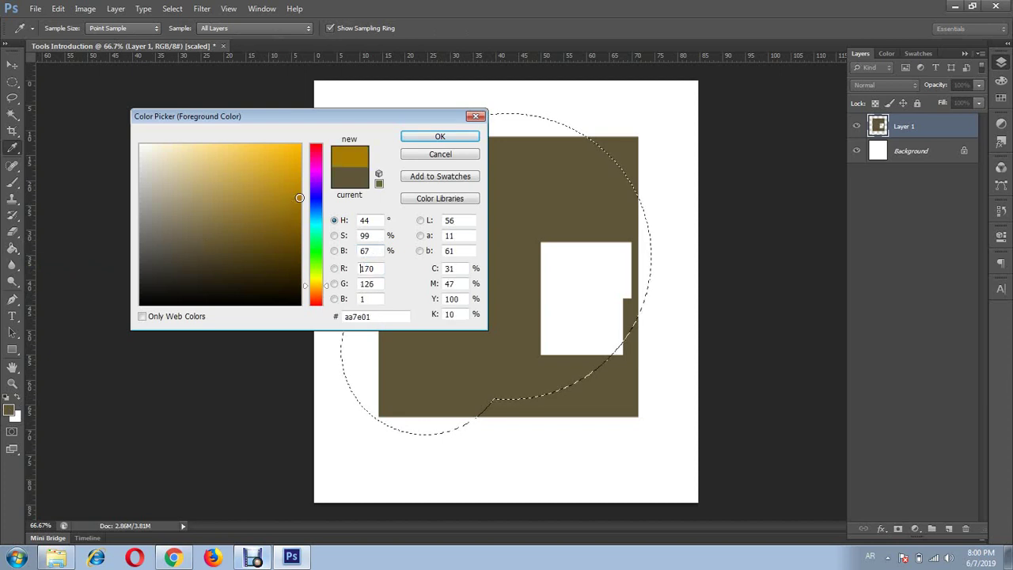
Fill every part of the two-circle selection, including the white notch, with gold aa7e01, then deselect.
{"action": "left_click", "coordinate": [436, 137]}
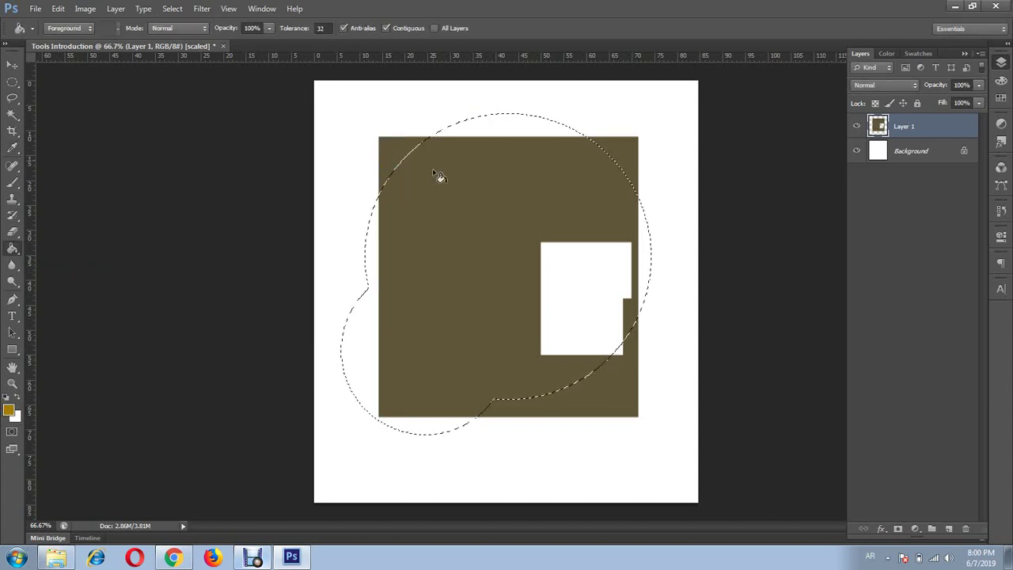
{"action": "left_click", "coordinate": [482, 183]}
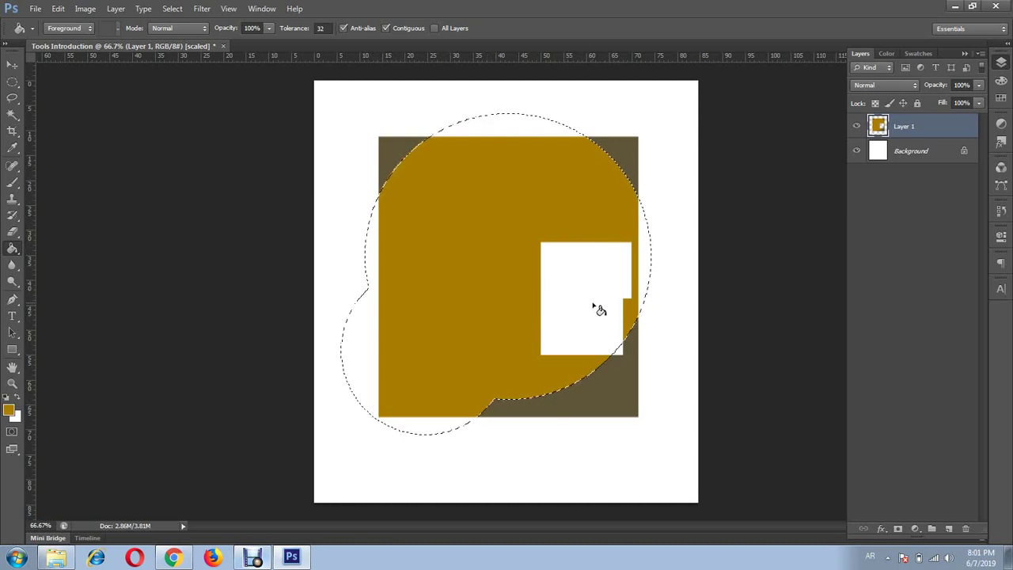
{"action": "left_click", "coordinate": [512, 128]}
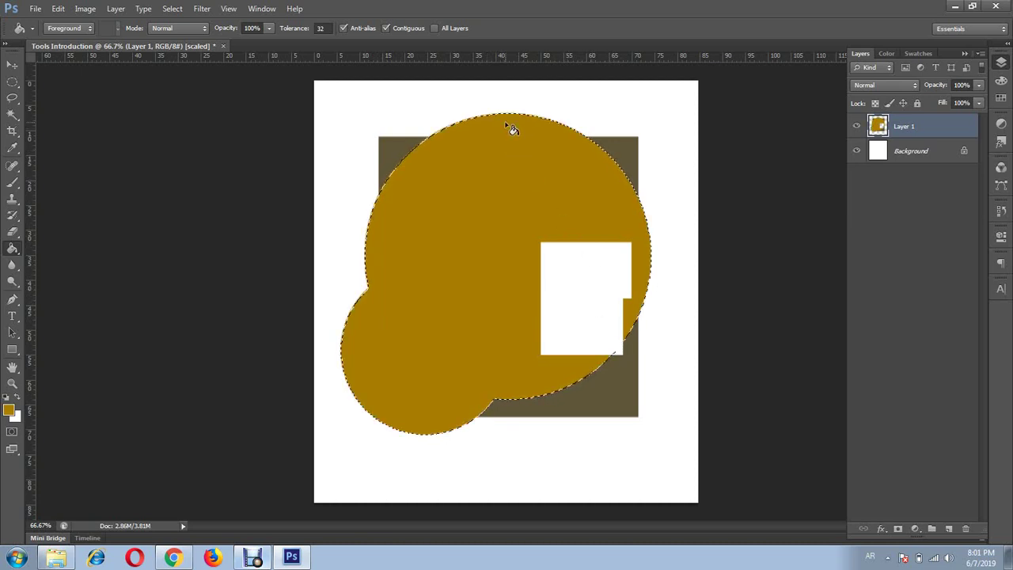
{"action": "left_click", "coordinate": [581, 308]}
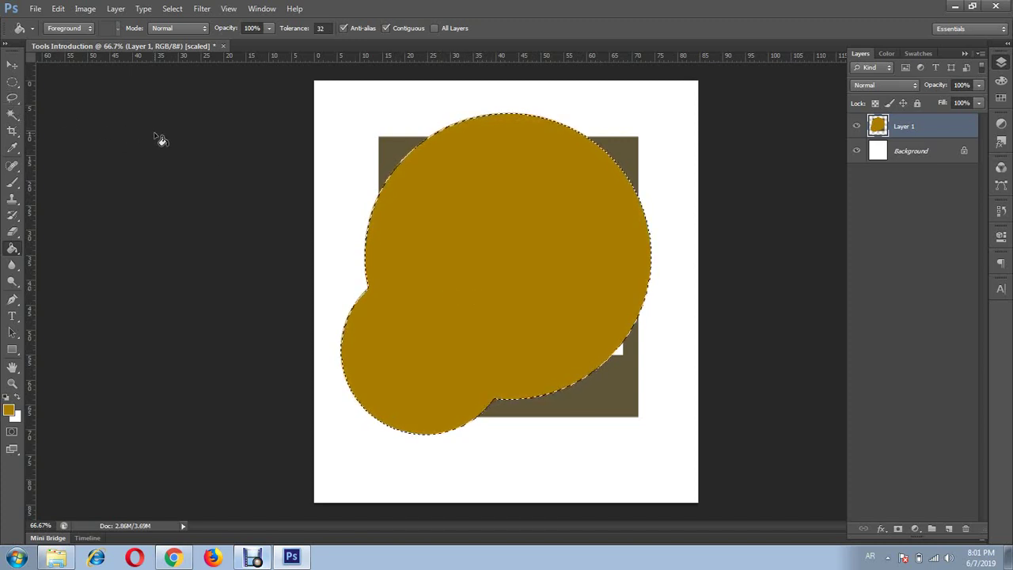
{"action": "key", "text": "ctrl+d"}
Choose the Single Row Marquee Tool from the marquee tool flyout.
{"action": "left_click", "coordinate": [11, 82]}
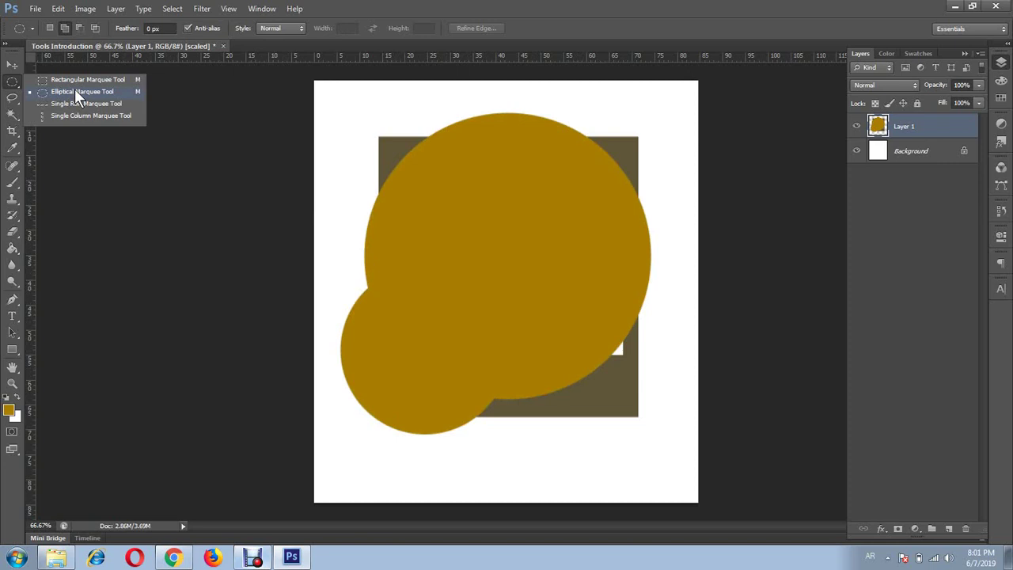
{"action": "left_click", "coordinate": [253, 556]}
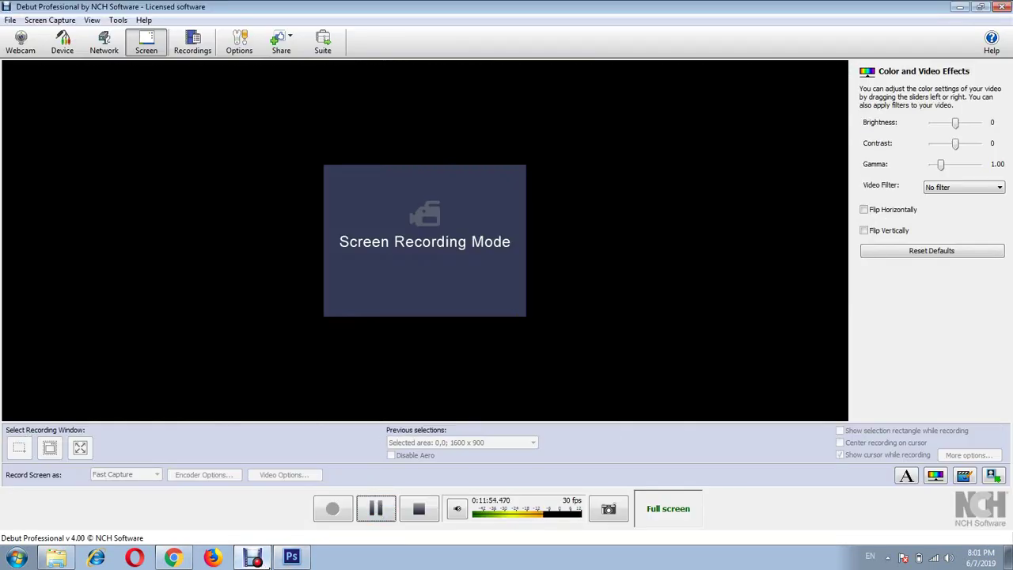
{"action": "left_click", "coordinate": [253, 558]}
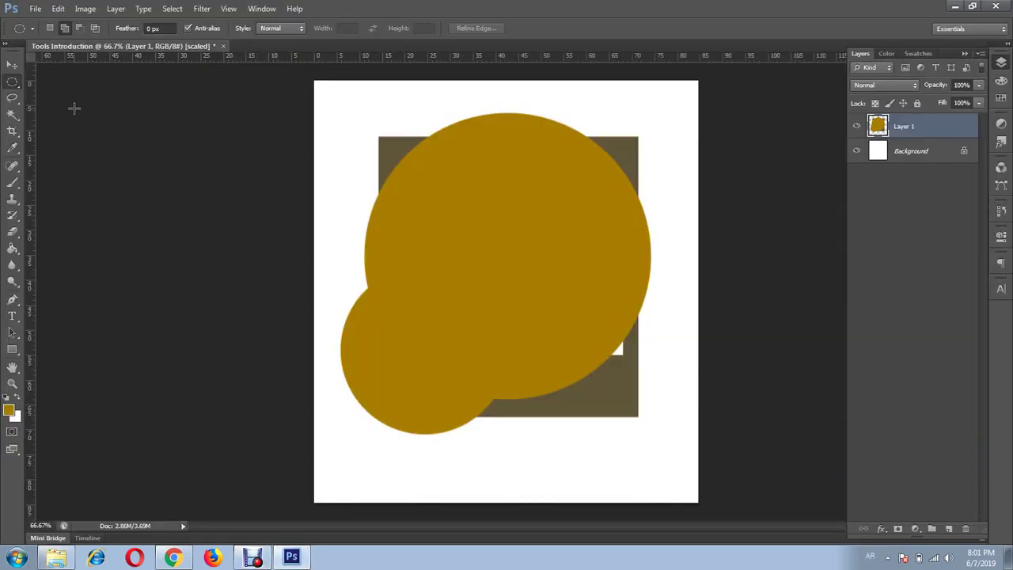
{"action": "right_click", "coordinate": [11, 82]}
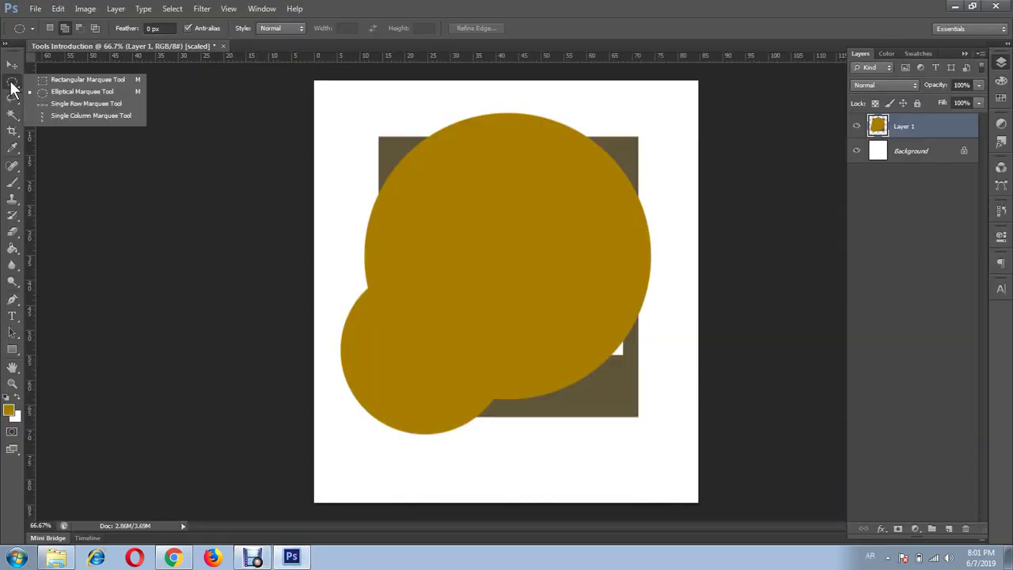
{"action": "left_click", "coordinate": [68, 104]}
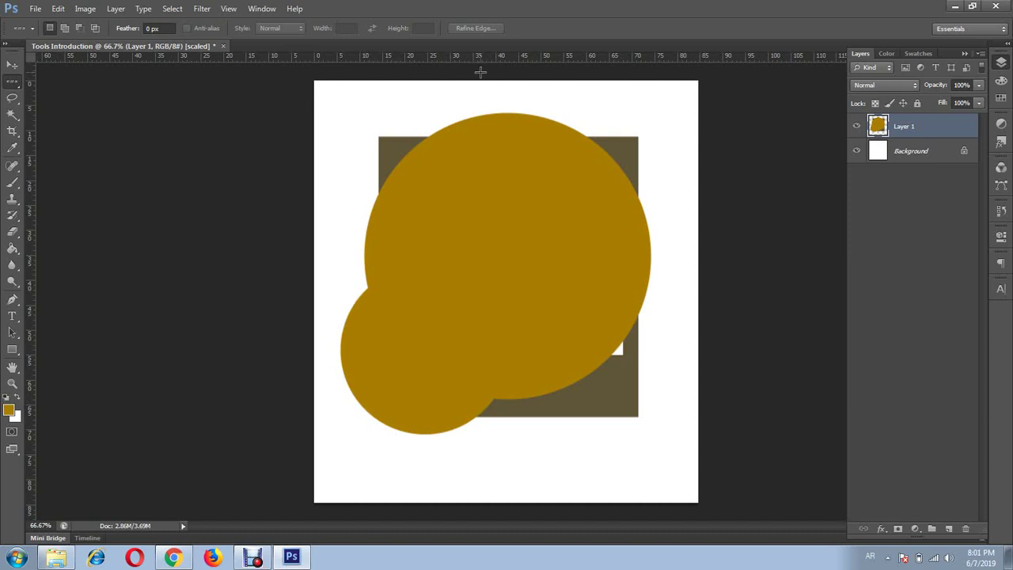
Change the ruler units from millimetres to pixels.
{"action": "right_click", "coordinate": [552, 64]}
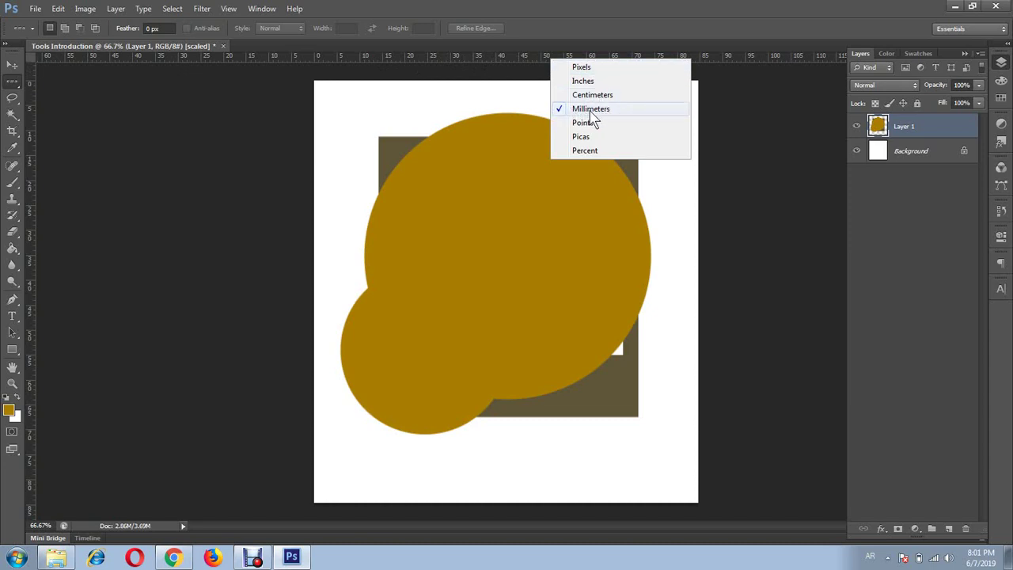
{"action": "left_click", "coordinate": [606, 68]}
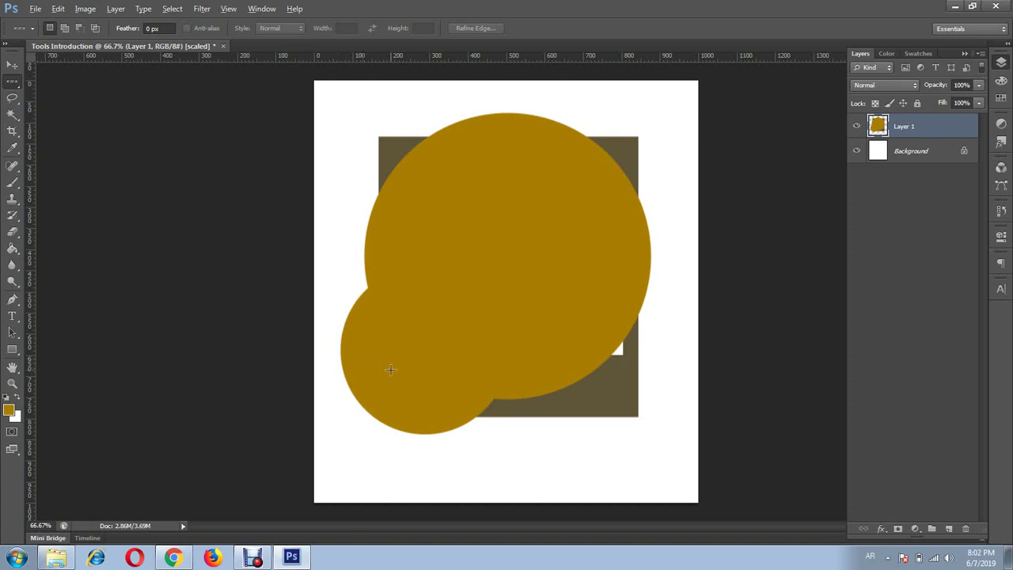
Pan the view to show the document's top-left and the olive rectangle's top edge.
{"action": "scroll", "coordinate": [390, 369], "scroll_direction": "up", "scroll_amount": 2}
{"action": "scroll", "coordinate": [390, 369], "scroll_direction": "up", "scroll_amount": 1}
{"action": "scroll", "coordinate": [390, 368], "scroll_direction": "up", "scroll_amount": 1}
{"action": "scroll", "coordinate": [390, 369], "scroll_direction": "up", "scroll_amount": 2}
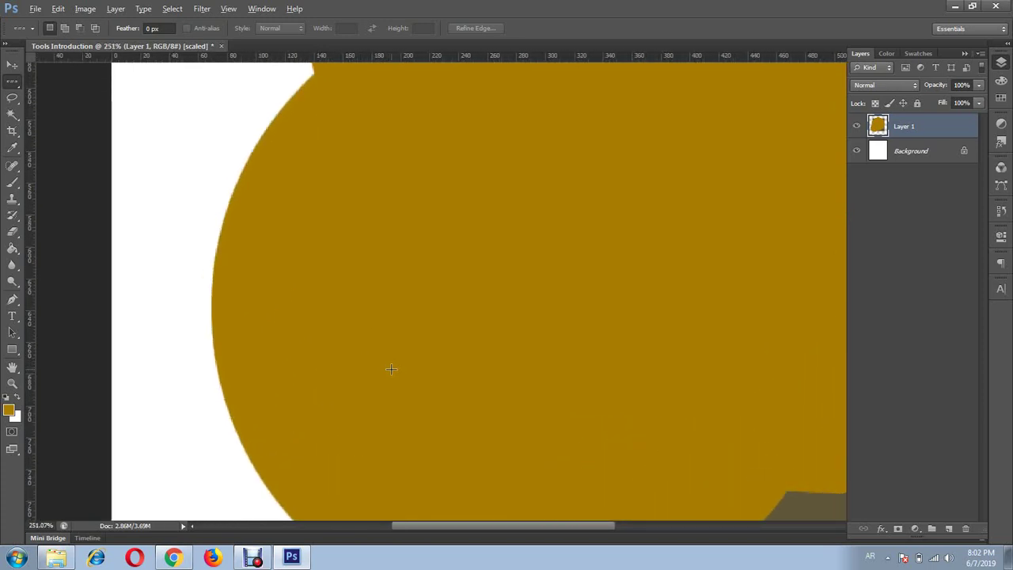
{"action": "scroll", "coordinate": [391, 369], "scroll_direction": "down", "scroll_amount": 1}
{"action": "scroll", "coordinate": [390, 368], "scroll_direction": "down", "scroll_amount": 2}
{"action": "scroll", "coordinate": [390, 369], "scroll_direction": "down", "scroll_amount": 1}
{"action": "scroll", "coordinate": [390, 368], "scroll_direction": "down", "scroll_amount": 1}
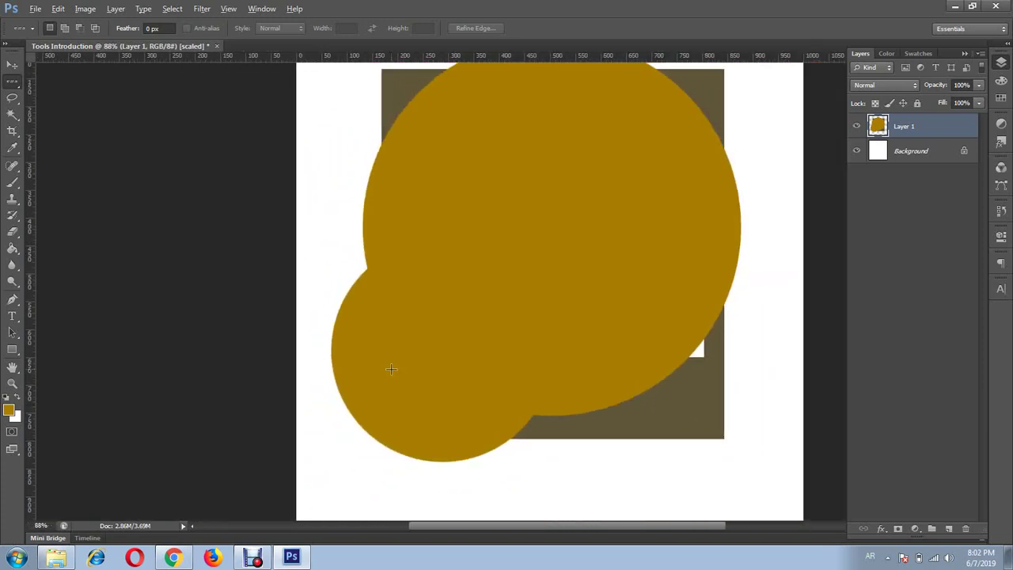
{"action": "scroll", "coordinate": [391, 369], "scroll_direction": "up", "scroll_amount": 2}
{"action": "scroll", "coordinate": [390, 369], "scroll_direction": "down", "scroll_amount": 2}
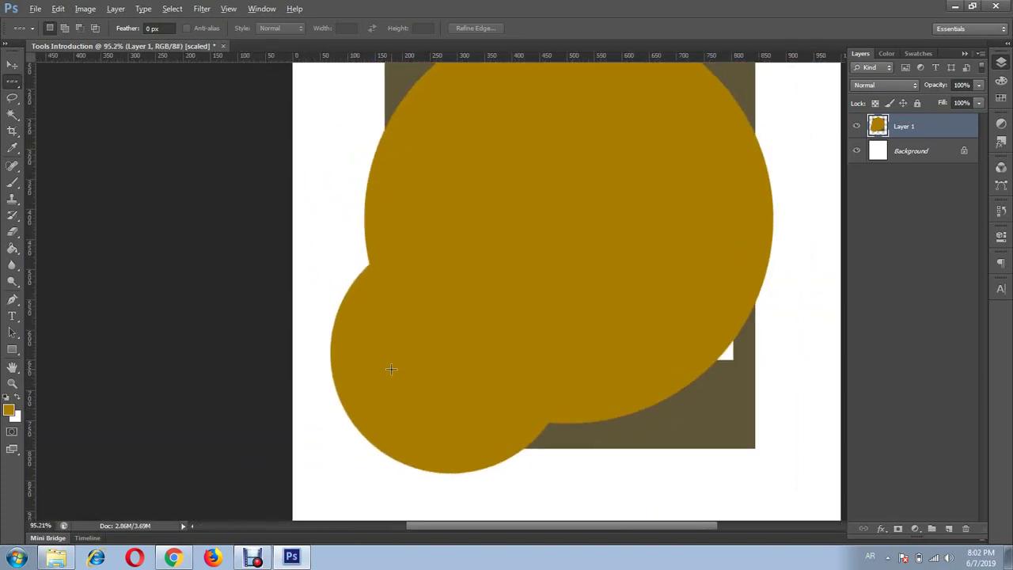
{"action": "scroll", "coordinate": [391, 369], "scroll_direction": "up", "scroll_amount": 1}
{"action": "scroll", "coordinate": [391, 369], "scroll_direction": "up", "scroll_amount": 1}
{"action": "scroll", "coordinate": [390, 368], "scroll_direction": "down", "scroll_amount": 1}
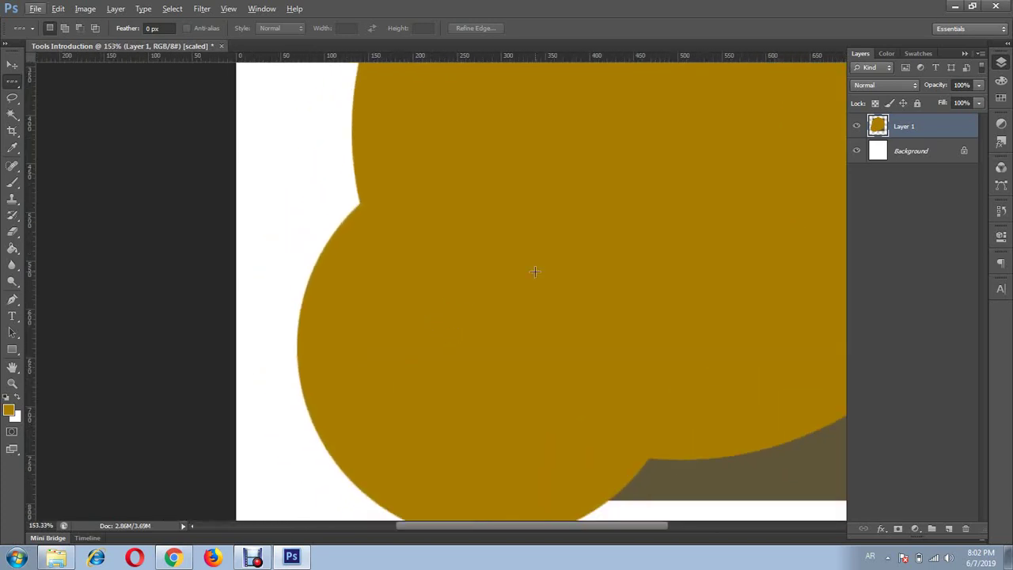
{"action": "left_click_drag", "start_coordinate": [543, 166], "coordinate": [408, 410]}
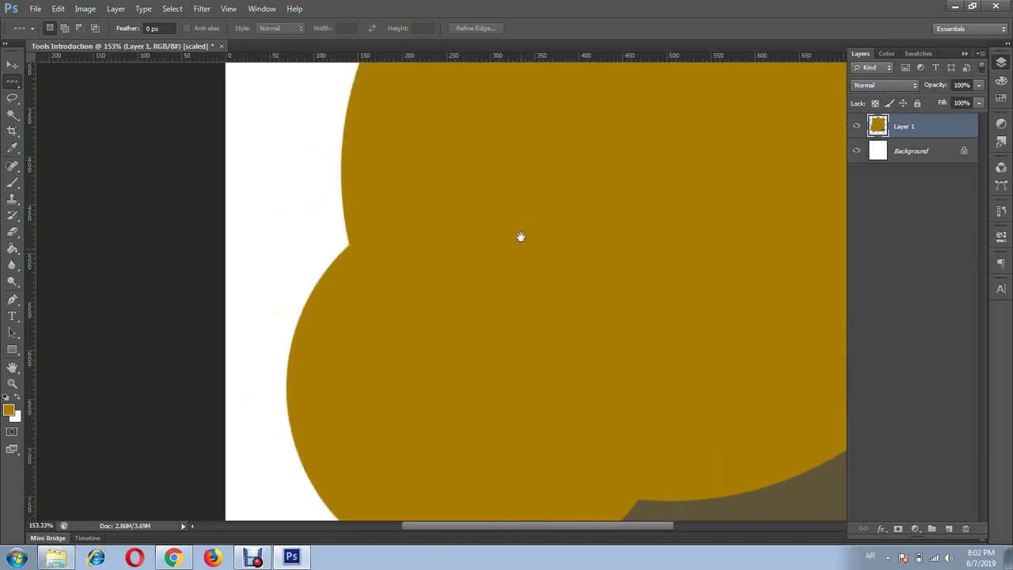
{"action": "mouse_move", "coordinate": [432, 174]}
{"action": "left_mouse_down"}
{"action": "mouse_move", "coordinate": [440, 255]}
{"action": "mouse_move", "coordinate": [452, 206]}
{"action": "left_mouse_up"}
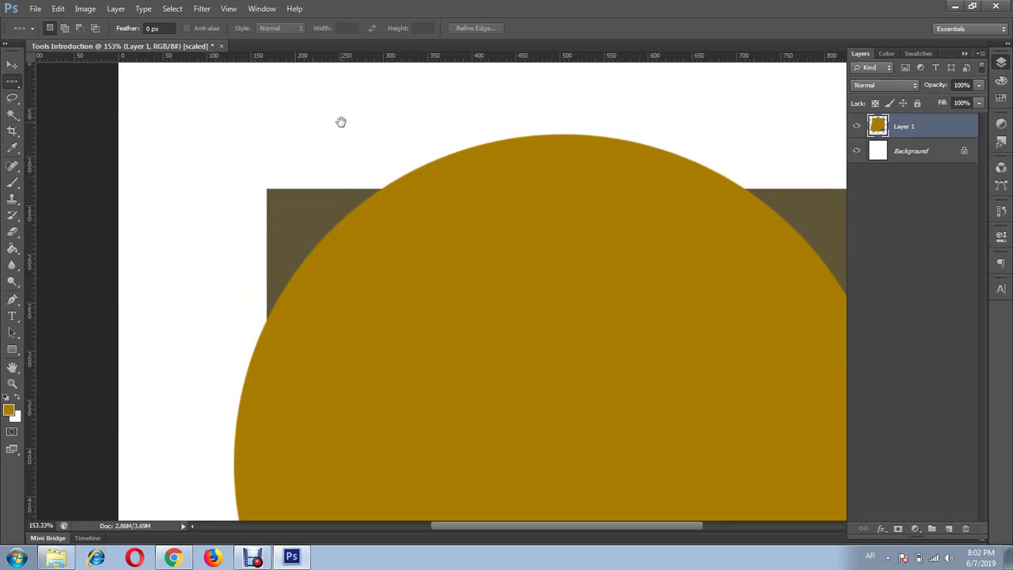
{"action": "mouse_move", "coordinate": [341, 119]}
{"action": "left_mouse_down"}
{"action": "mouse_move", "coordinate": [420, 268]}
{"action": "mouse_move", "coordinate": [417, 148]}
{"action": "mouse_move", "coordinate": [246, 188]}
{"action": "mouse_move", "coordinate": [337, 271]}
{"action": "mouse_move", "coordinate": [337, 177]}
{"action": "mouse_move", "coordinate": [299, 174]}
{"action": "mouse_move", "coordinate": [310, 215]}
{"action": "mouse_move", "coordinate": [315, 171]}
{"action": "mouse_move", "coordinate": [489, 235]}
{"action": "mouse_move", "coordinate": [319, 174]}
{"action": "left_mouse_up"}
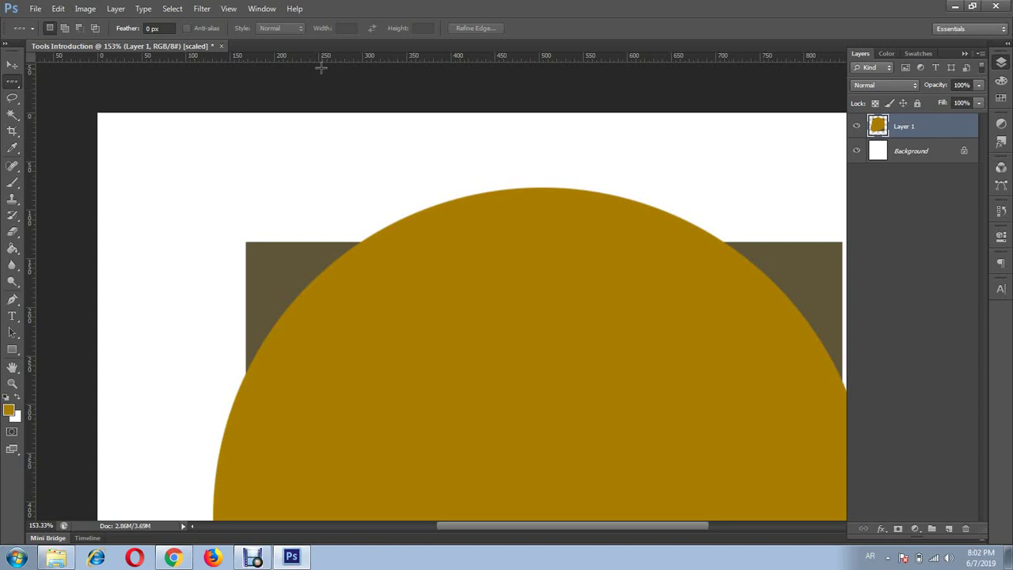
Hide the rulers through View > Rulers, then restore them with Ctrl+R.
{"action": "left_click", "coordinate": [230, 8]}
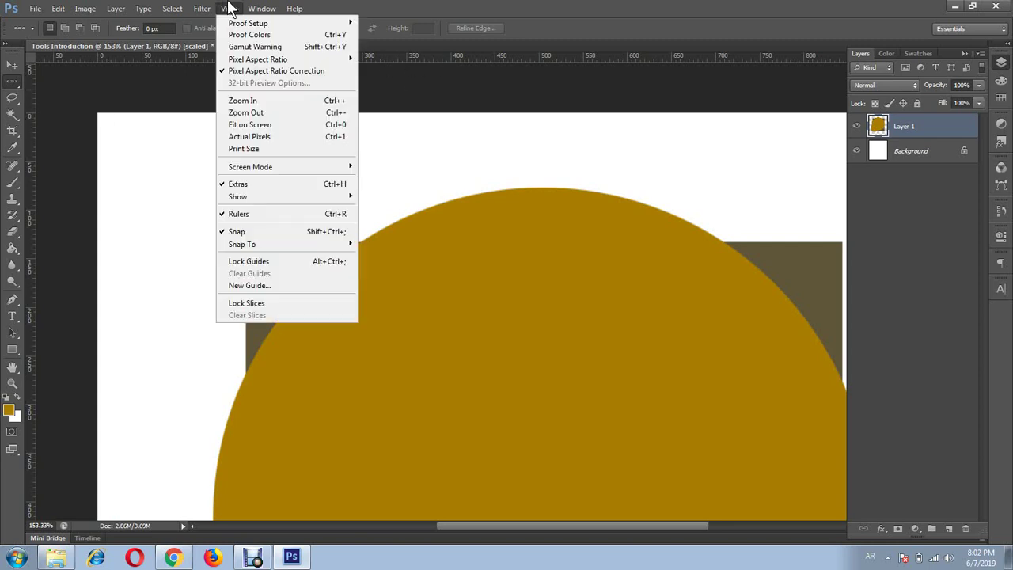
{"action": "left_click", "coordinate": [262, 214]}
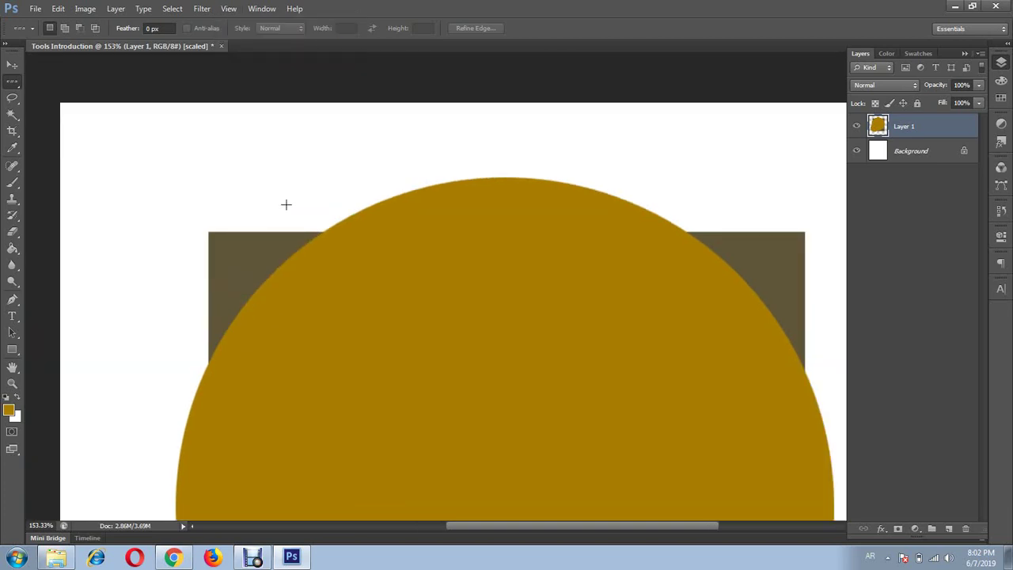
{"action": "key", "text": "ctrl+r"}
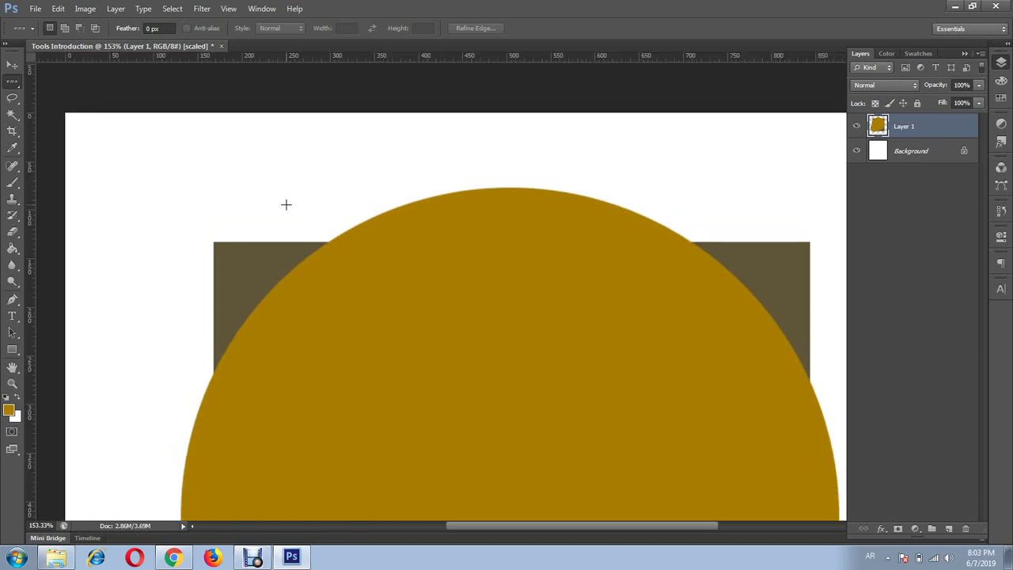
{"action": "left_click", "coordinate": [229, 9]}
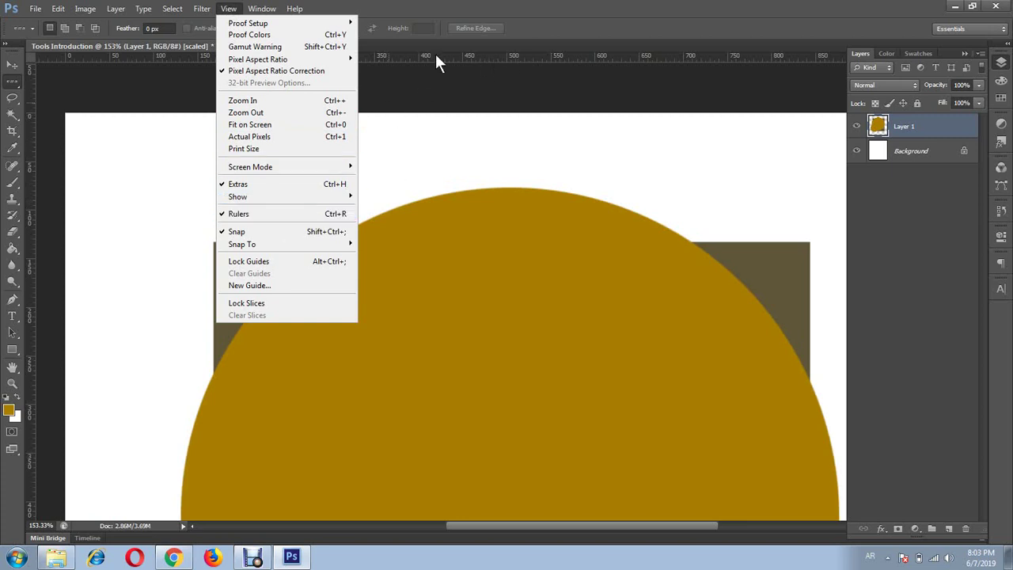
{"action": "left_click", "coordinate": [473, 70]}
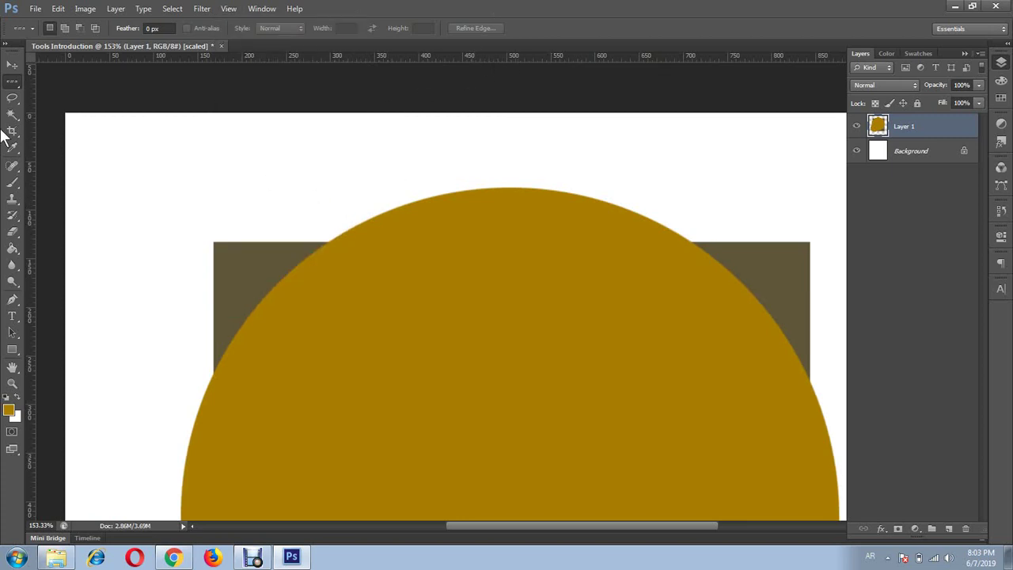
{"action": "right_click", "coordinate": [7, 84]}
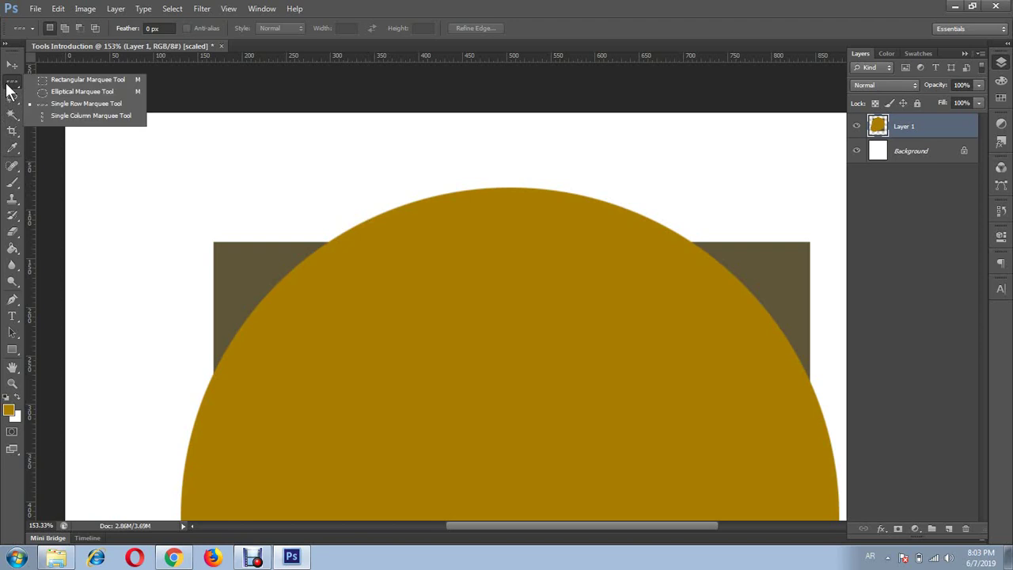
Select a single-pixel row just above the gold circle with the Single Row Marquee.
{"action": "left_click", "coordinate": [64, 105]}
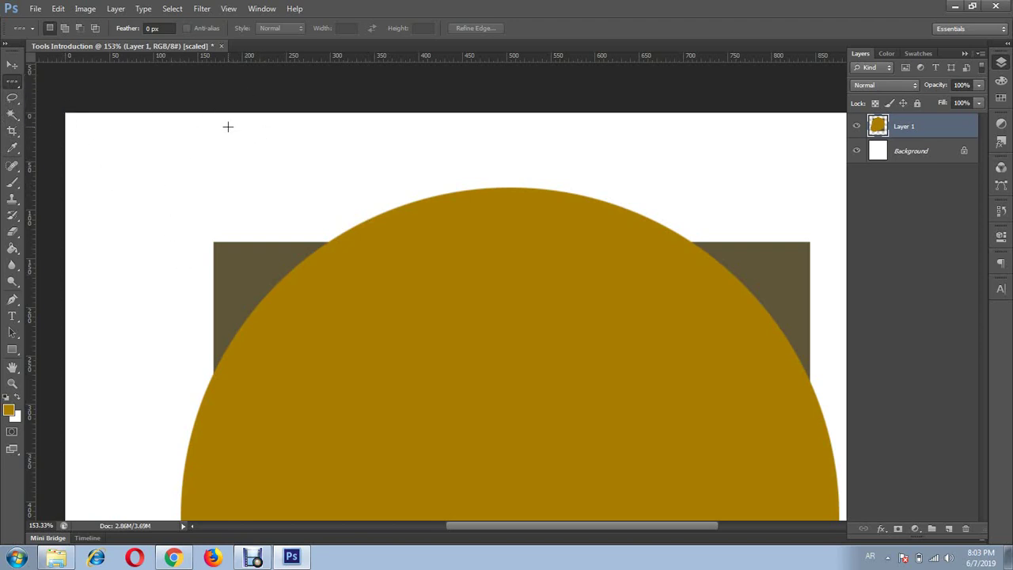
{"action": "left_click_drag", "start_coordinate": [228, 127], "coordinate": [234, 175]}
{"action": "left_click_drag", "start_coordinate": [233, 175], "coordinate": [234, 180]}
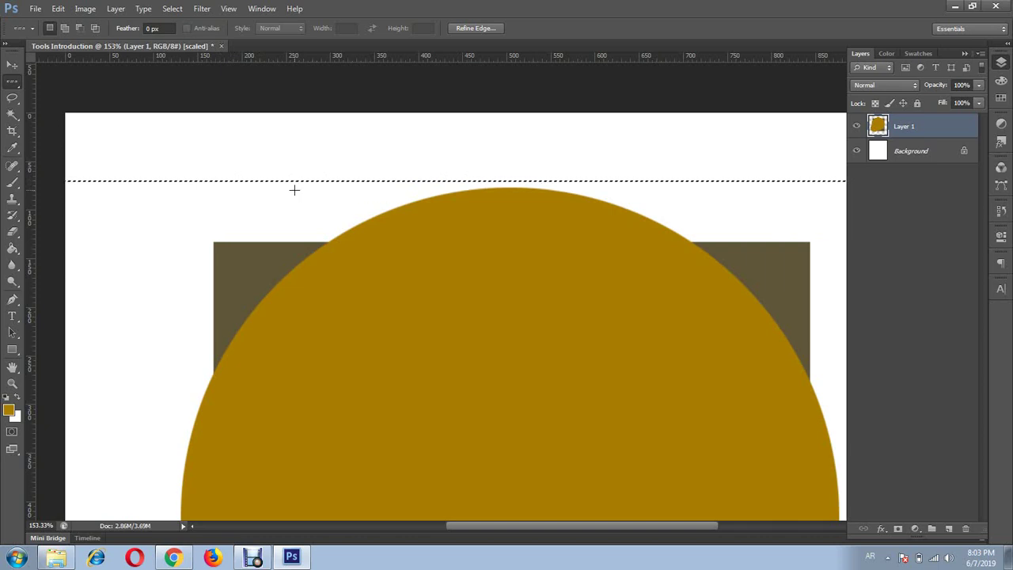
{"action": "scroll", "coordinate": [294, 190], "scroll_direction": "down", "scroll_amount": 1}
{"action": "scroll", "coordinate": [294, 190], "scroll_direction": "down", "scroll_amount": 1}
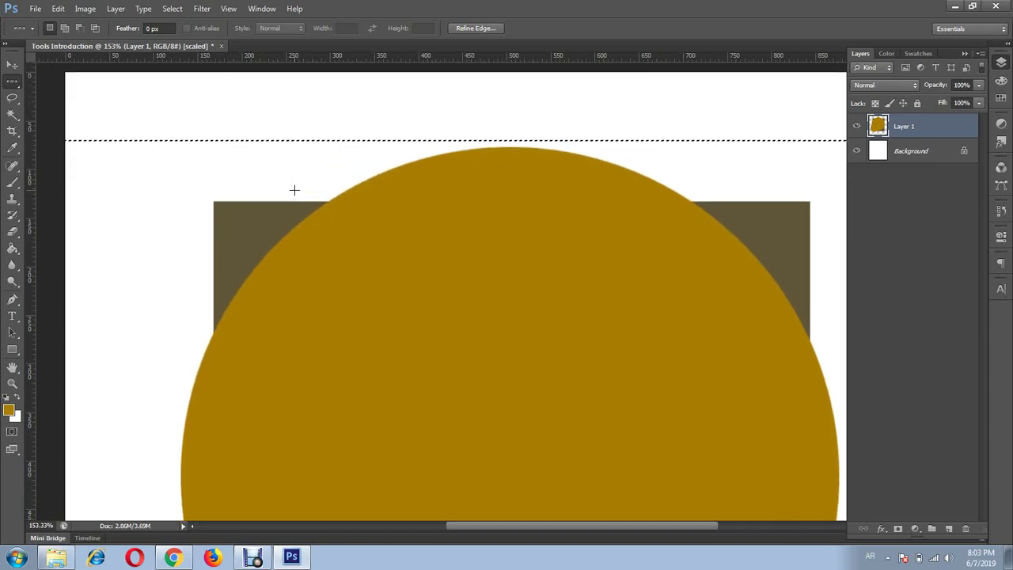
{"action": "scroll", "coordinate": [294, 190], "scroll_direction": "down", "scroll_amount": 1}
{"action": "scroll", "coordinate": [295, 190], "scroll_direction": "down", "scroll_amount": 1}
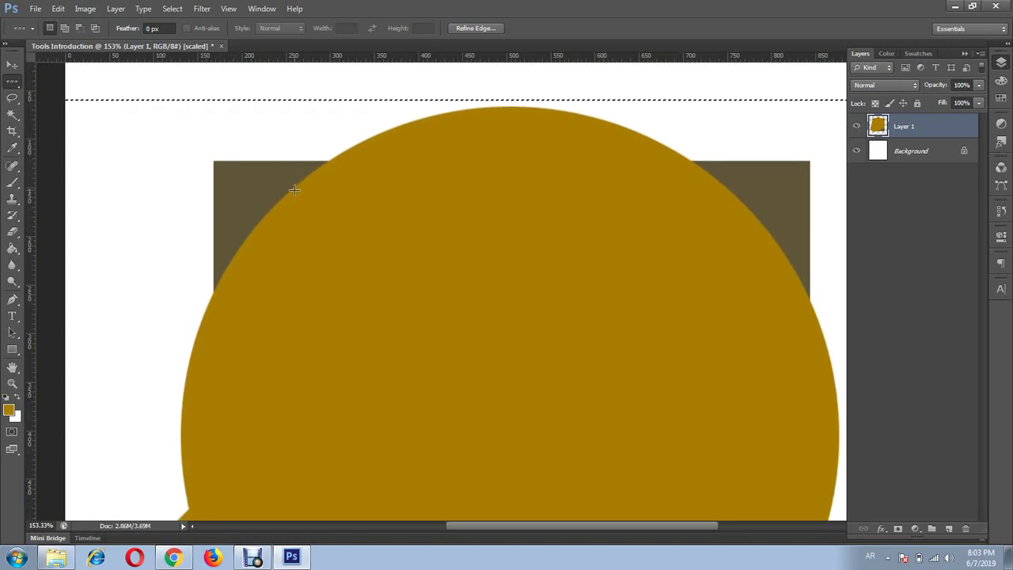
Add two more one-pixel rows crossing the olive rectangle to the selection.
{"action": "left_click", "coordinate": [66, 28]}
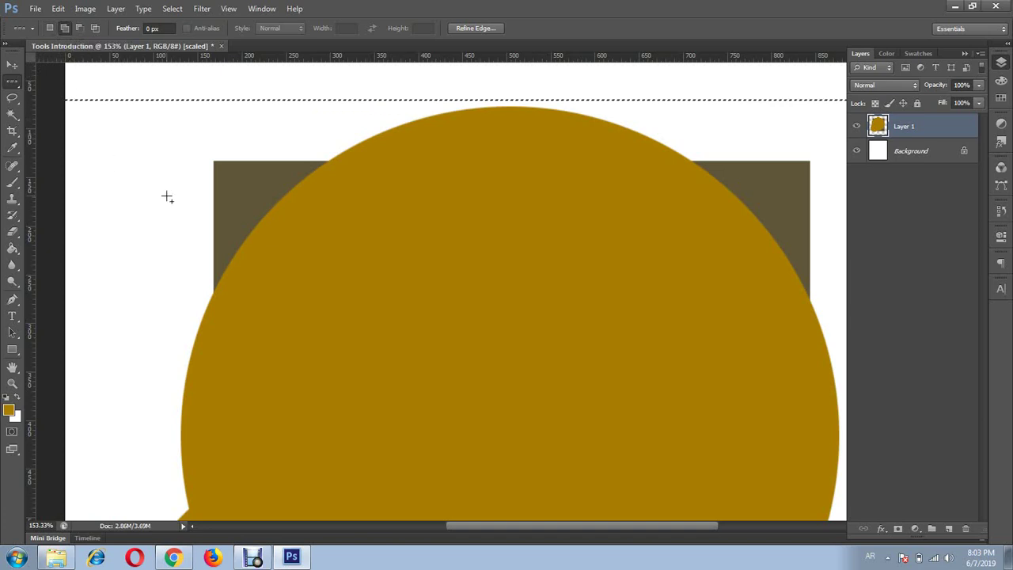
{"action": "left_click_drag", "start_coordinate": [186, 151], "coordinate": [187, 177]}
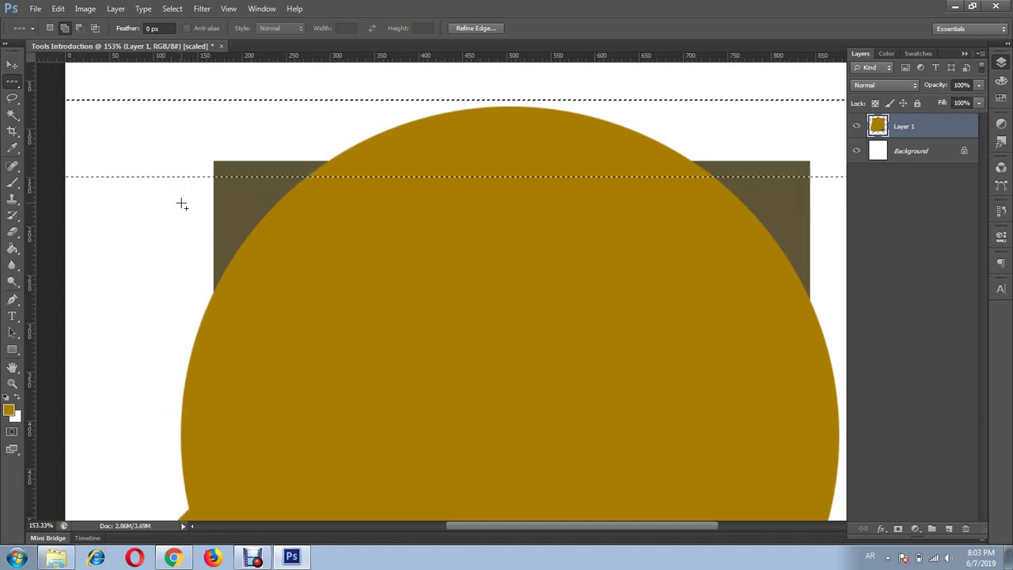
{"action": "left_click_drag", "start_coordinate": [182, 204], "coordinate": [181, 270]}
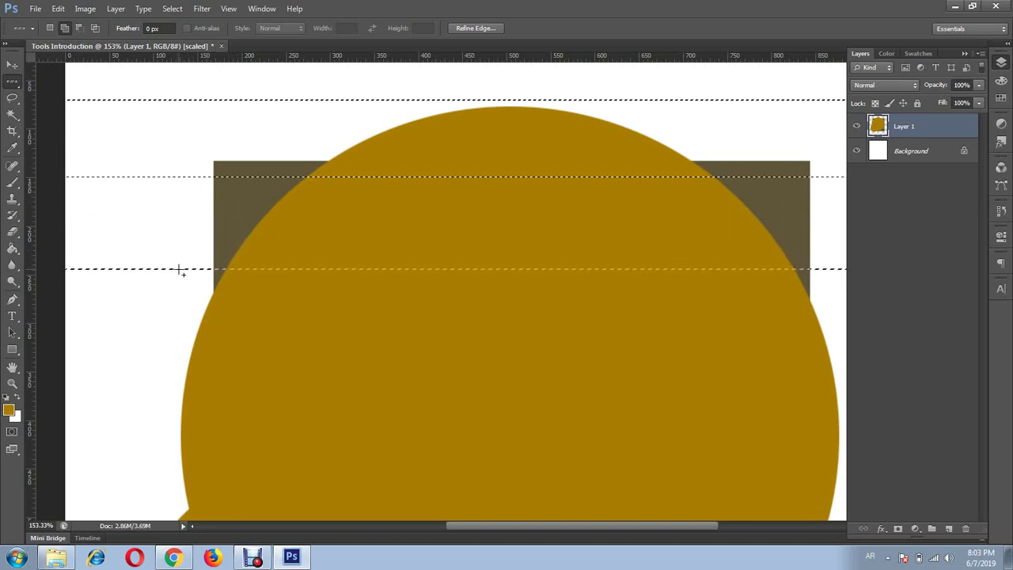
{"action": "left_click_drag", "start_coordinate": [181, 270], "coordinate": [186, 268]}
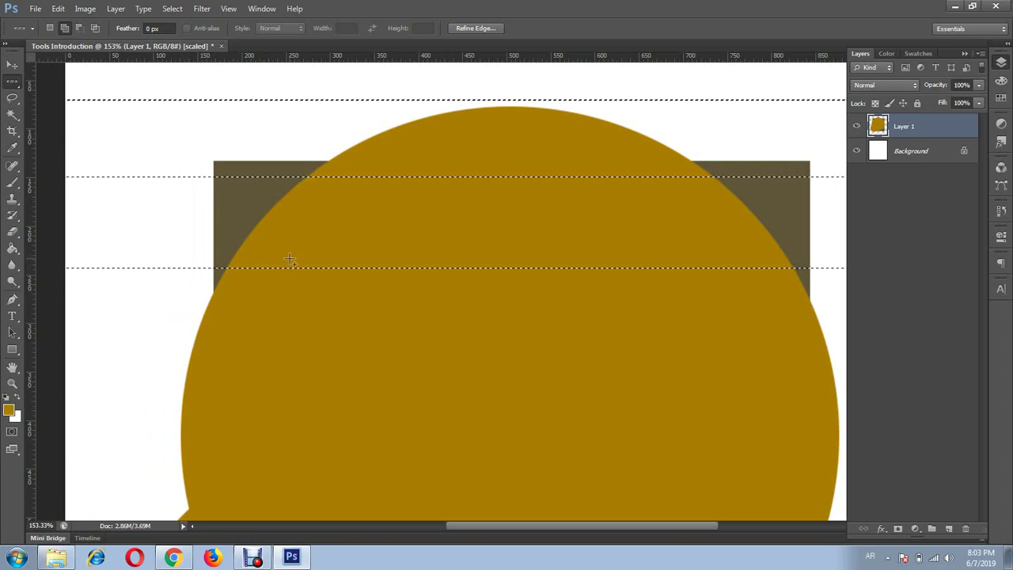
{"action": "scroll", "coordinate": [290, 258], "scroll_direction": "up", "scroll_amount": 1}
{"action": "scroll", "coordinate": [289, 261], "scroll_direction": "up", "scroll_amount": 2}
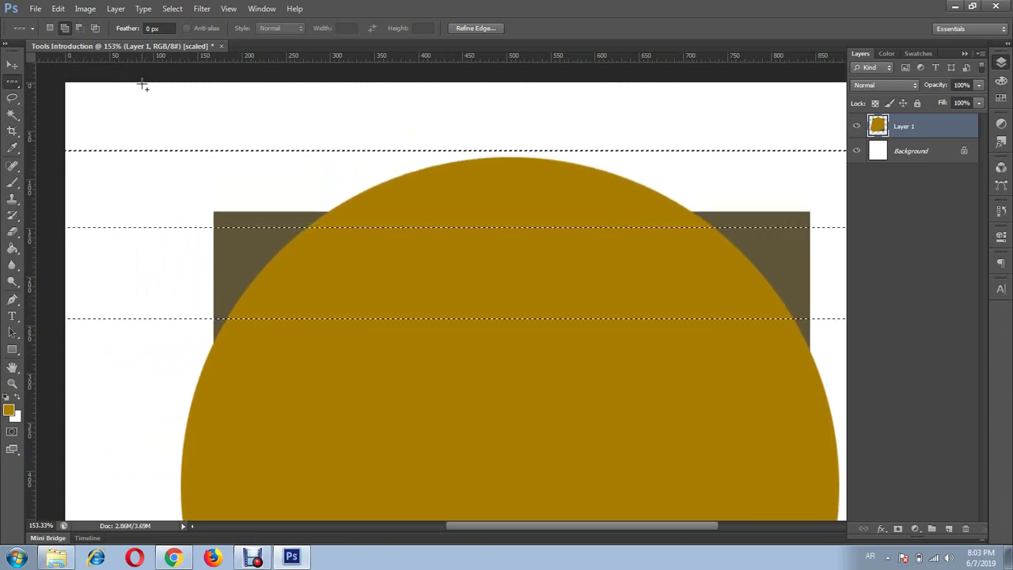
Switch to the Single Column Marquee and add a one-pixel column near the canvas's left side.
{"action": "right_click", "coordinate": [13, 82]}
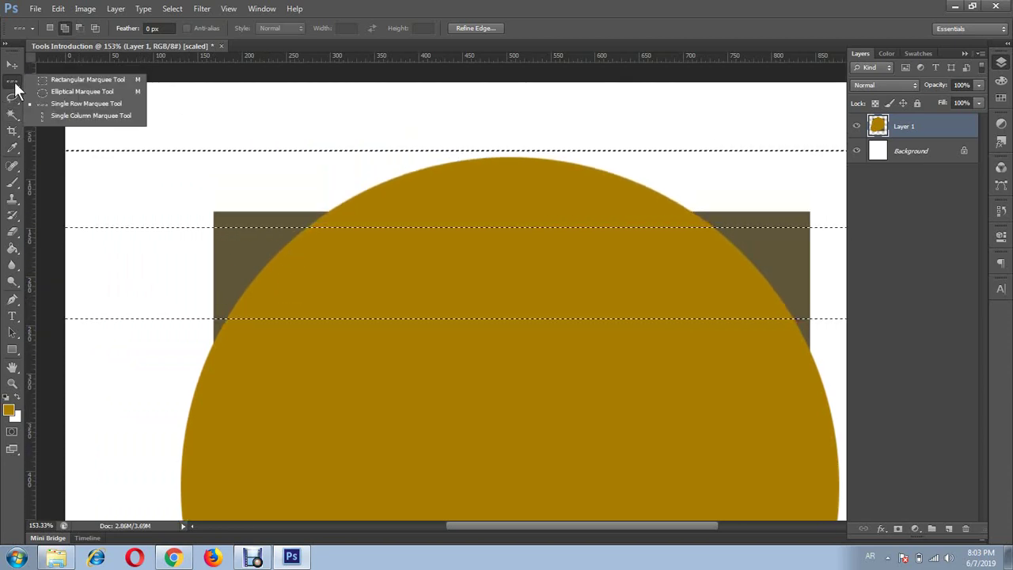
{"action": "left_click", "coordinate": [77, 119]}
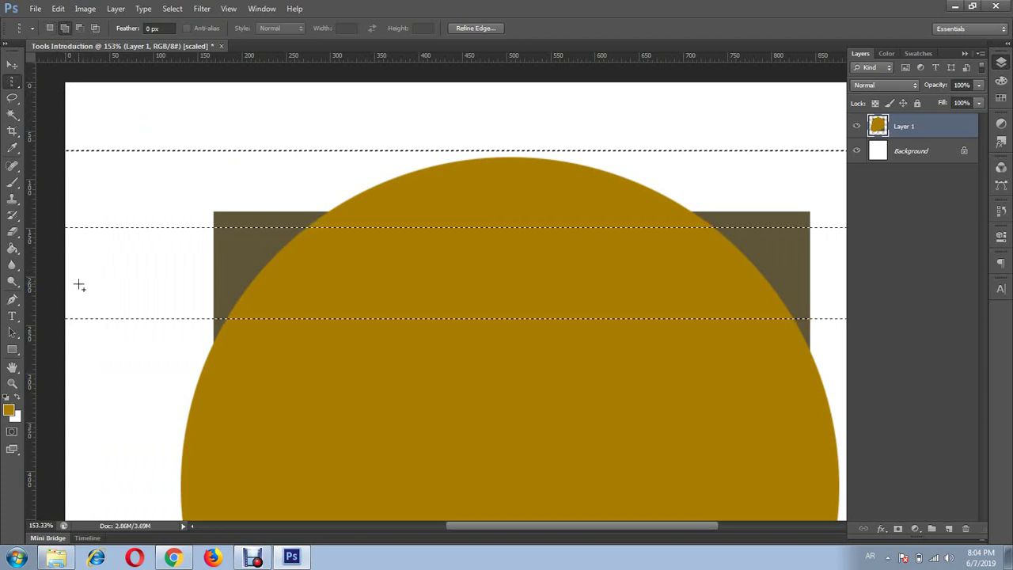
{"action": "left_click", "coordinate": [142, 262]}
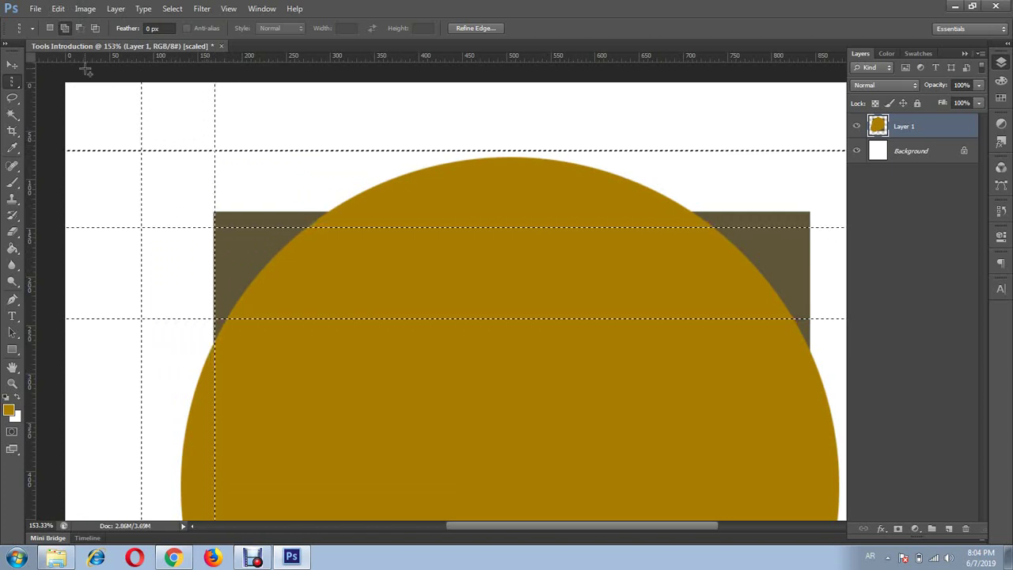
{"action": "left_click", "coordinate": [58, 9]}
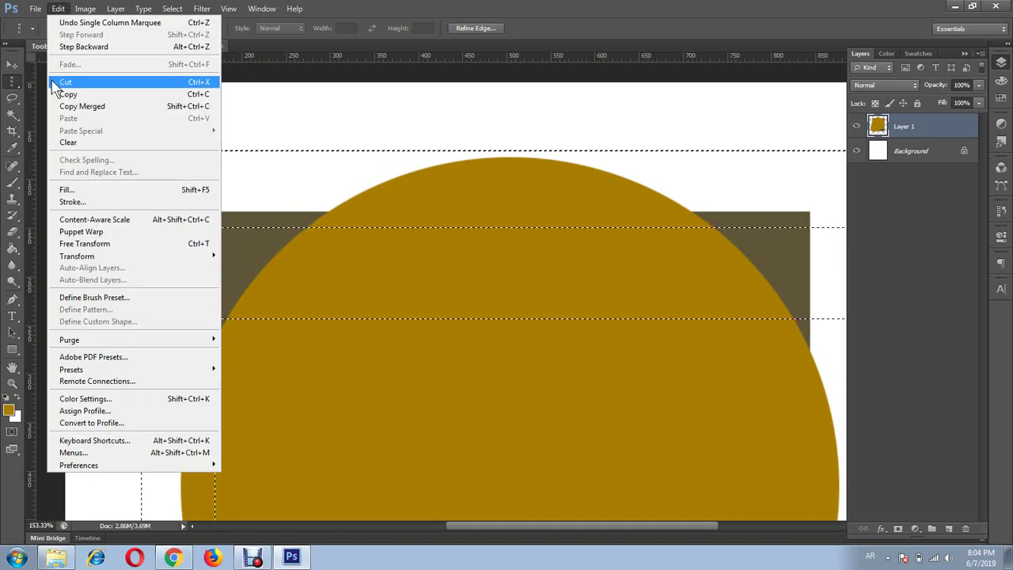
{"action": "left_click", "coordinate": [111, 208]}
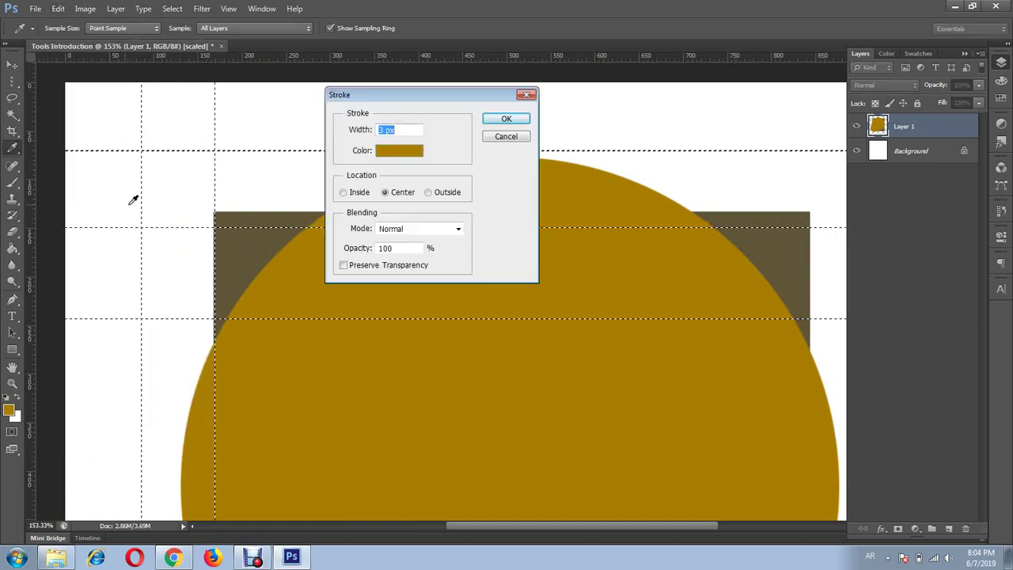
{"action": "left_click", "coordinate": [510, 138]}
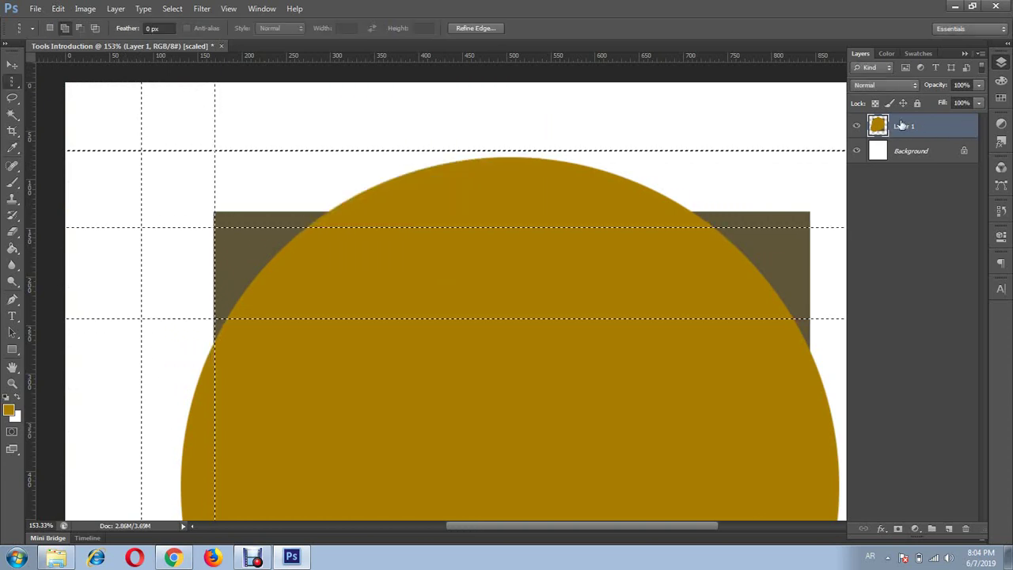
{"action": "left_click", "coordinate": [857, 127]}
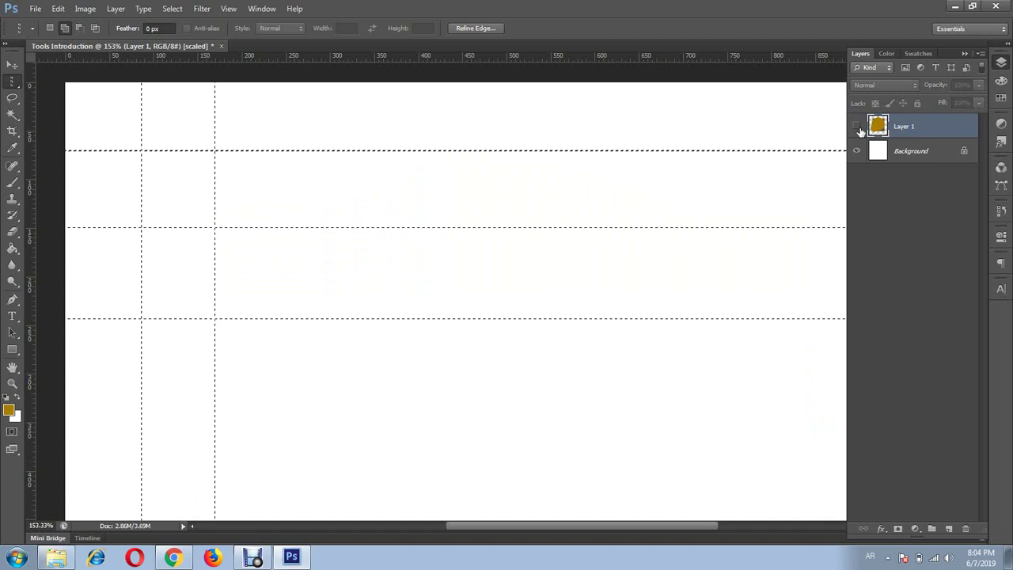
{"action": "left_click", "coordinate": [861, 129]}
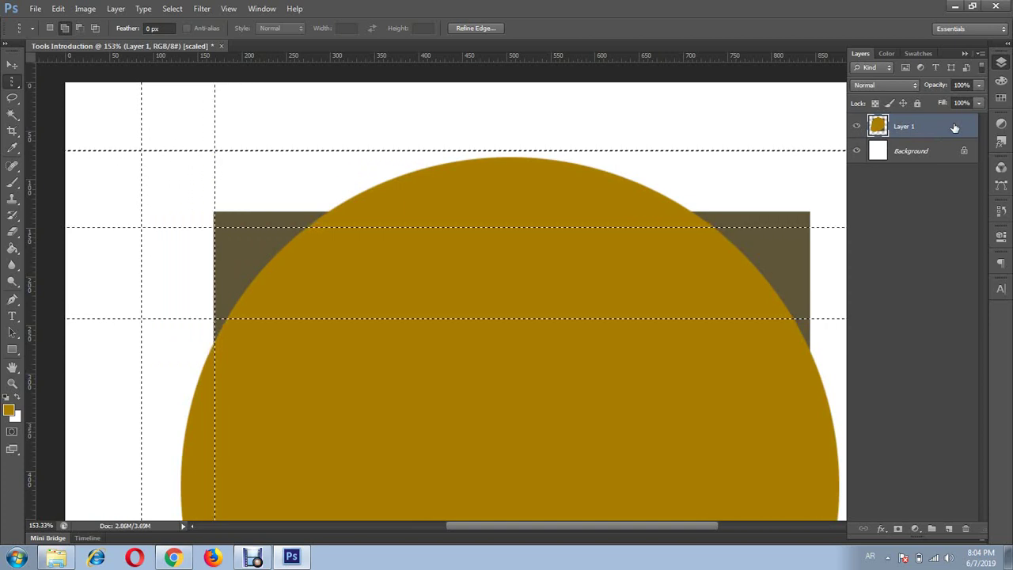
Add a new empty Layer 2 and open Edit > Stroke, switching keyboard input to English for the width.
{"action": "left_click", "coordinate": [948, 528]}
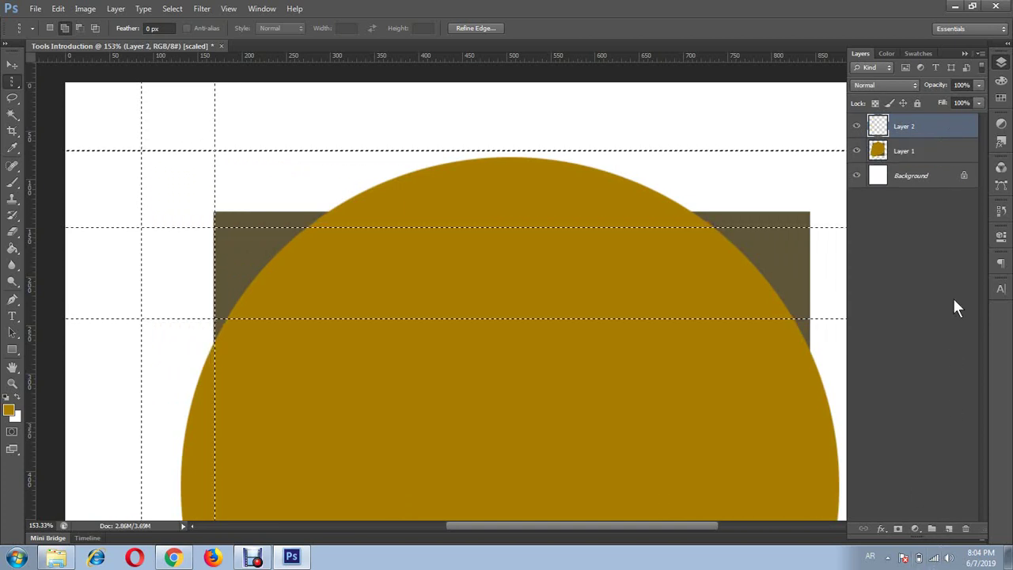
{"action": "left_click", "coordinate": [58, 9]}
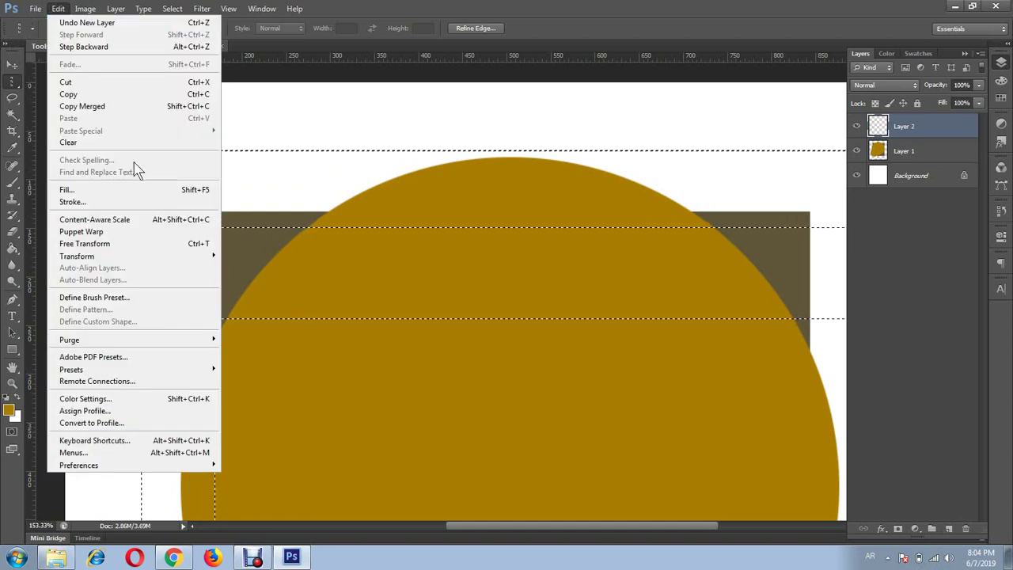
{"action": "left_click", "coordinate": [135, 202]}
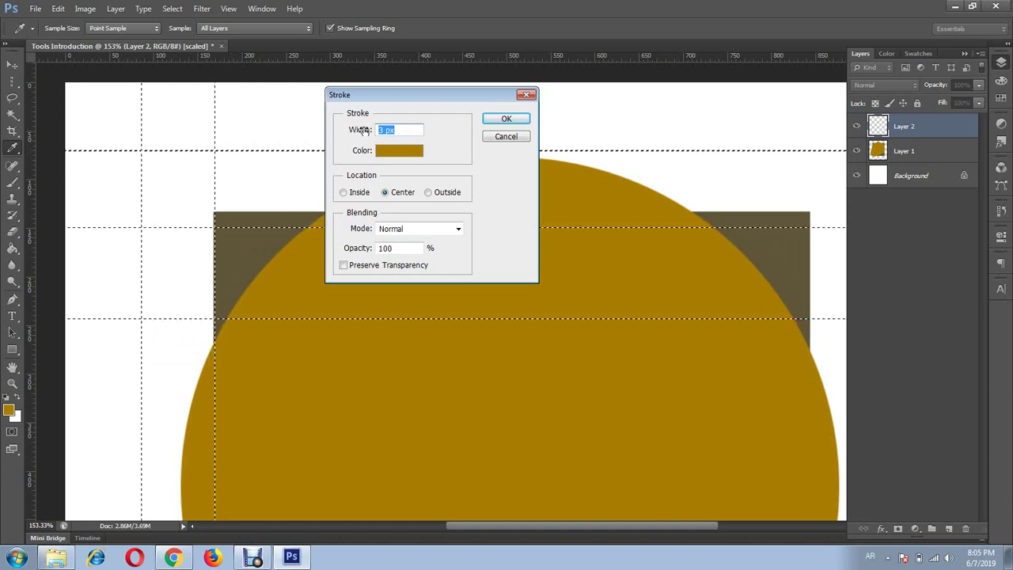
{"action": "type", "text": "o"}
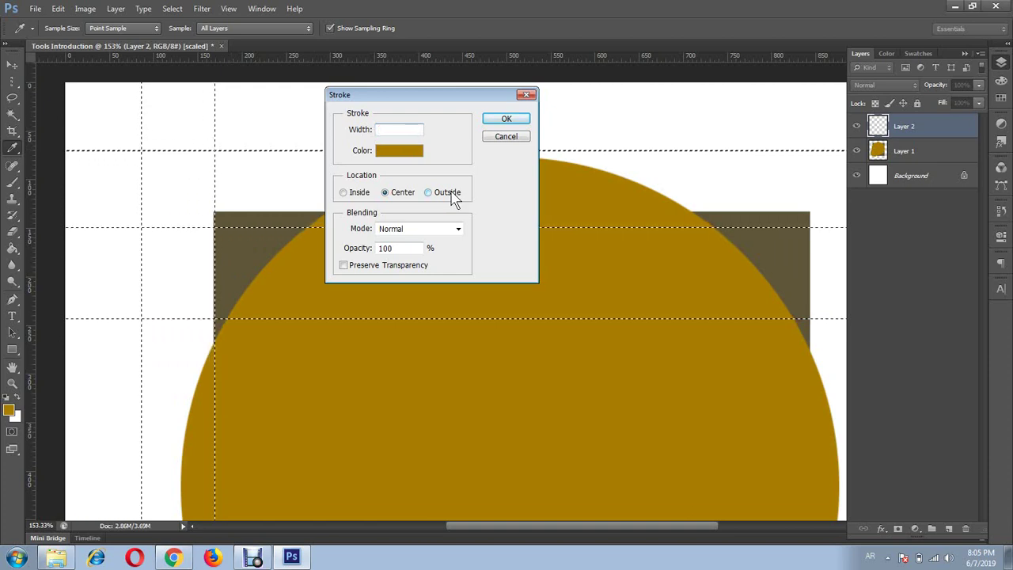
{"action": "left_click", "coordinate": [871, 558]}
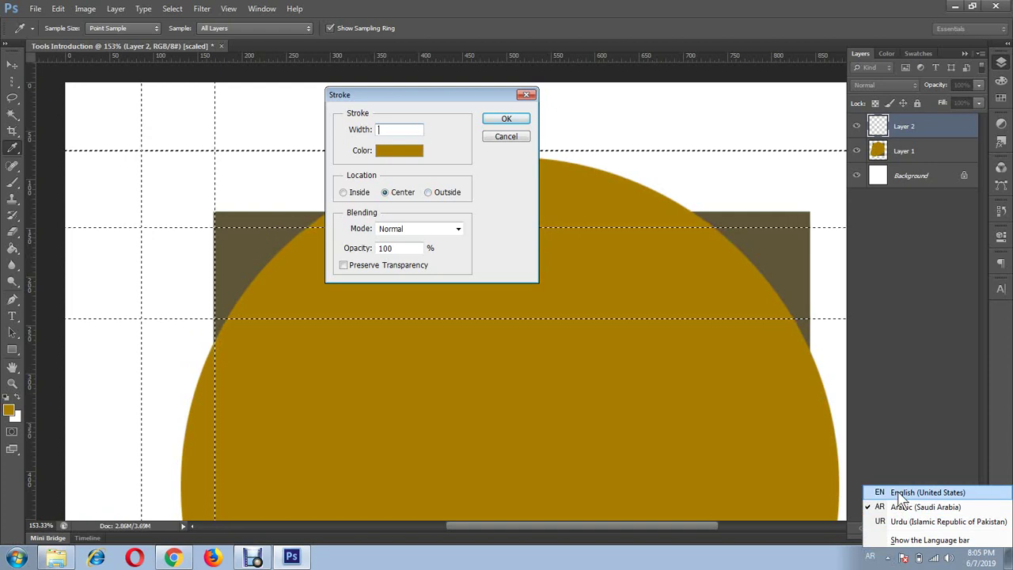
{"action": "left_click", "coordinate": [900, 494]}
{"action": "type", "text": "5"}
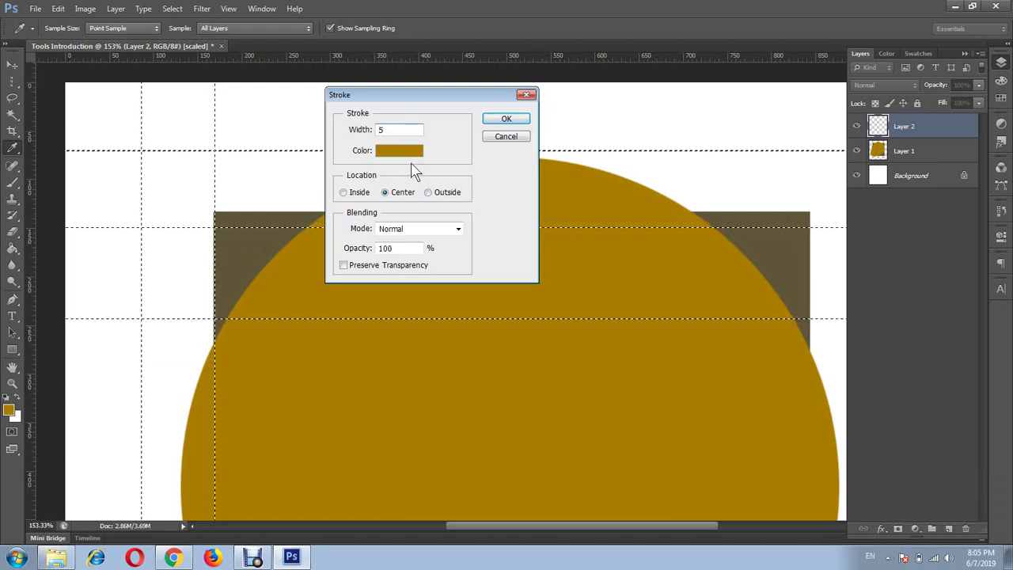
Set the 5 px stroke colour to fully saturated bright orange ff9c00 in the Color Picker.
{"action": "left_click", "coordinate": [397, 152]}
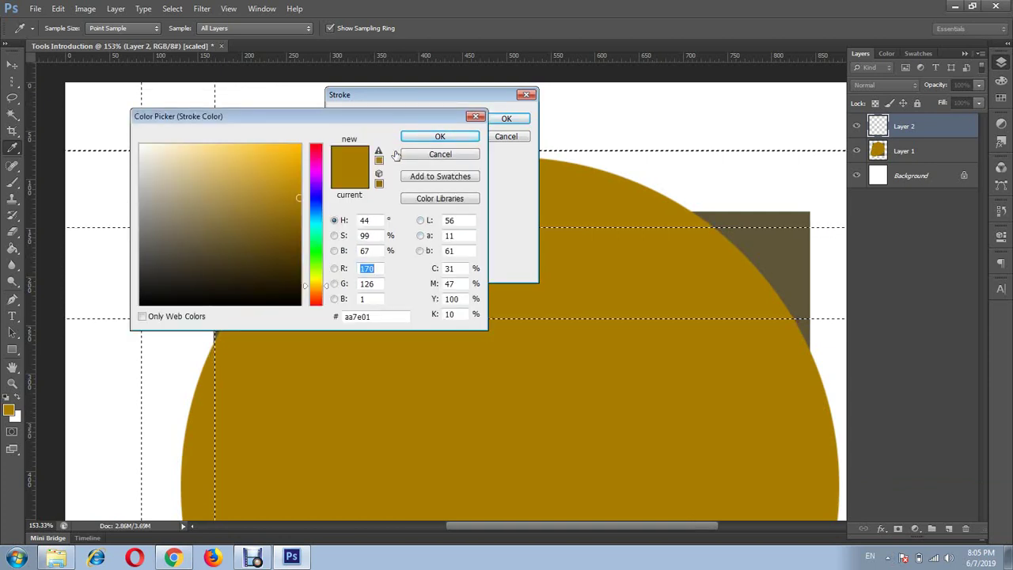
{"action": "left_click", "coordinate": [442, 155]}
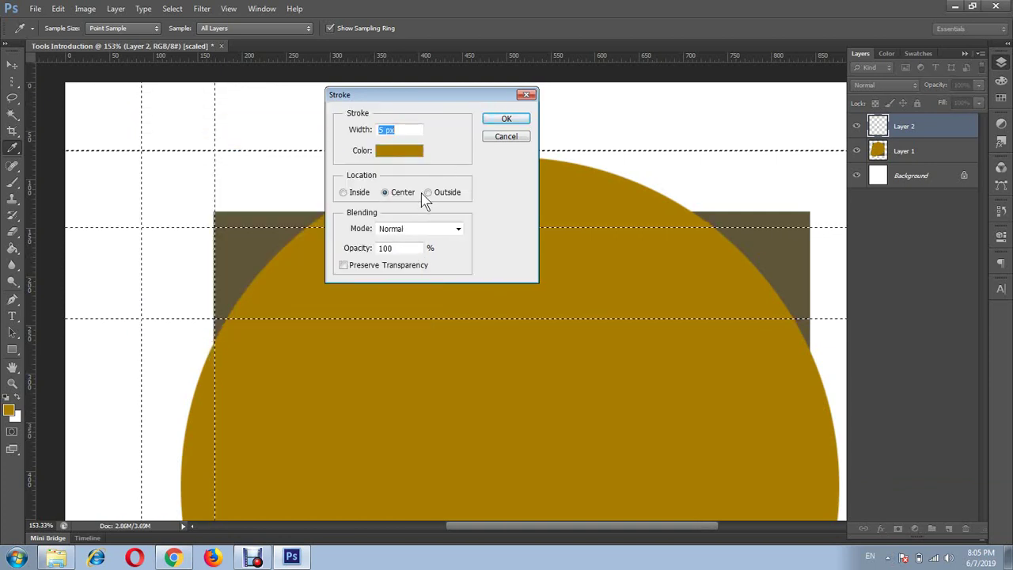
{"action": "left_click", "coordinate": [397, 151]}
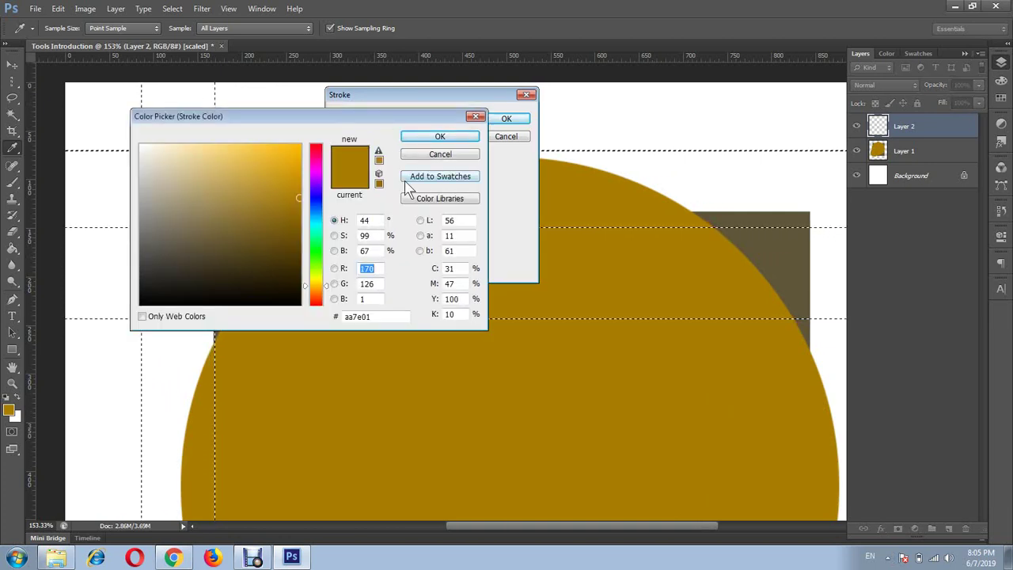
{"action": "left_click_drag", "start_coordinate": [320, 268], "coordinate": [320, 277]}
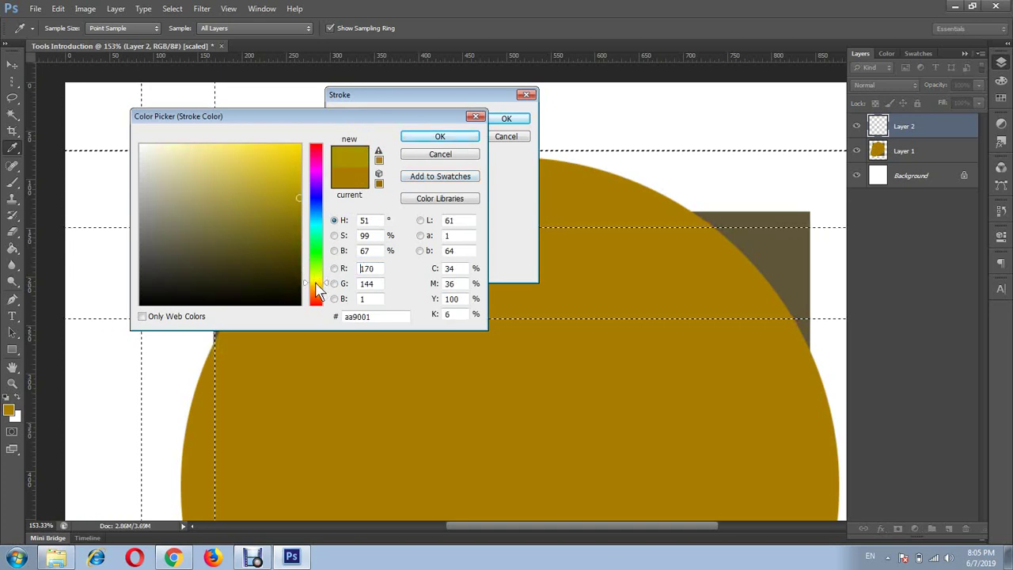
{"action": "left_click_drag", "start_coordinate": [290, 215], "coordinate": [301, 155]}
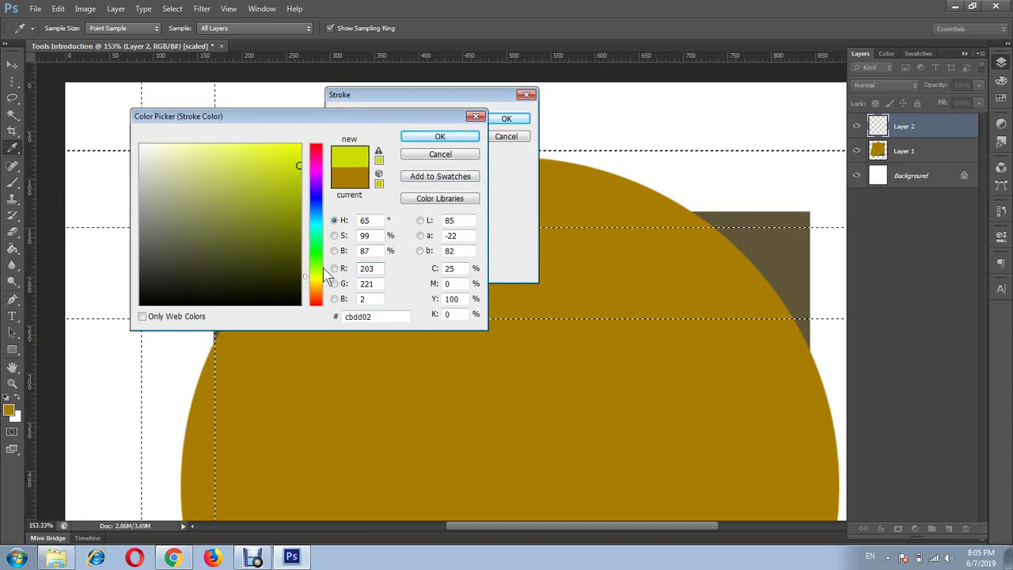
{"action": "left_click_drag", "start_coordinate": [320, 277], "coordinate": [320, 290]}
{"action": "left_click_drag", "start_coordinate": [292, 162], "coordinate": [302, 144]}
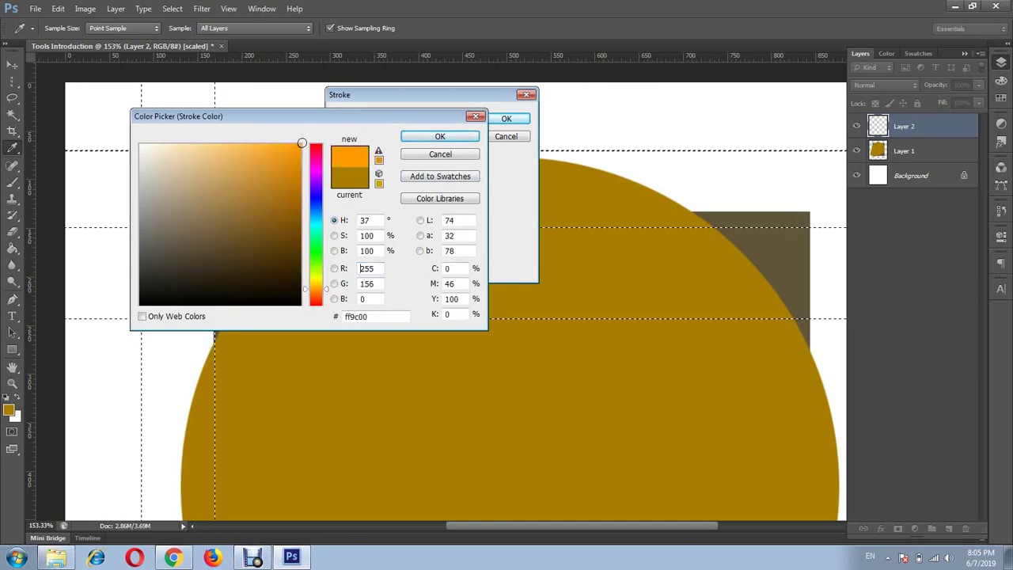
{"action": "left_click", "coordinate": [428, 139]}
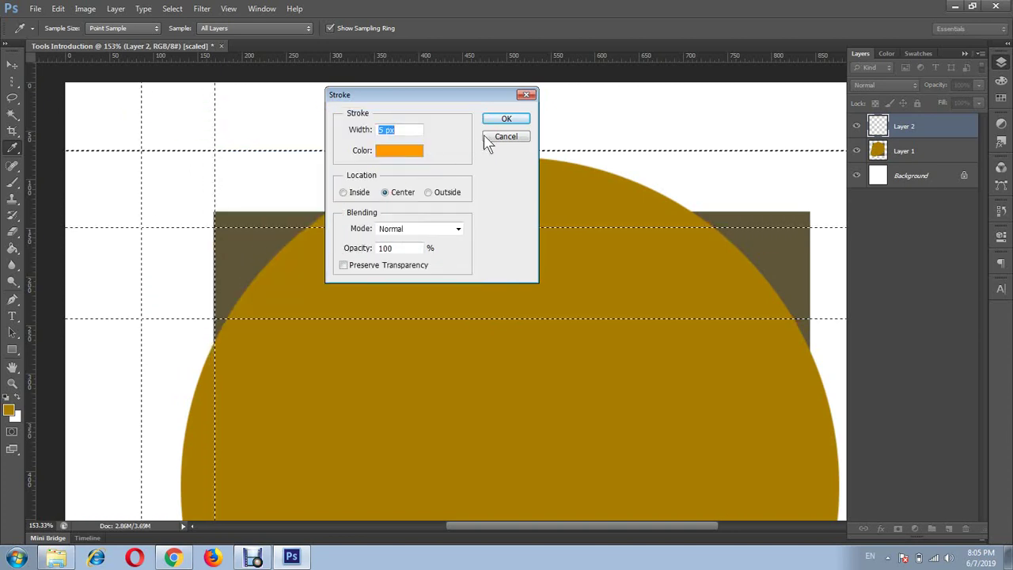
Apply the 5 px orange stroke, deselect, and zoom out to view the whole document.
{"action": "left_click", "coordinate": [507, 122]}
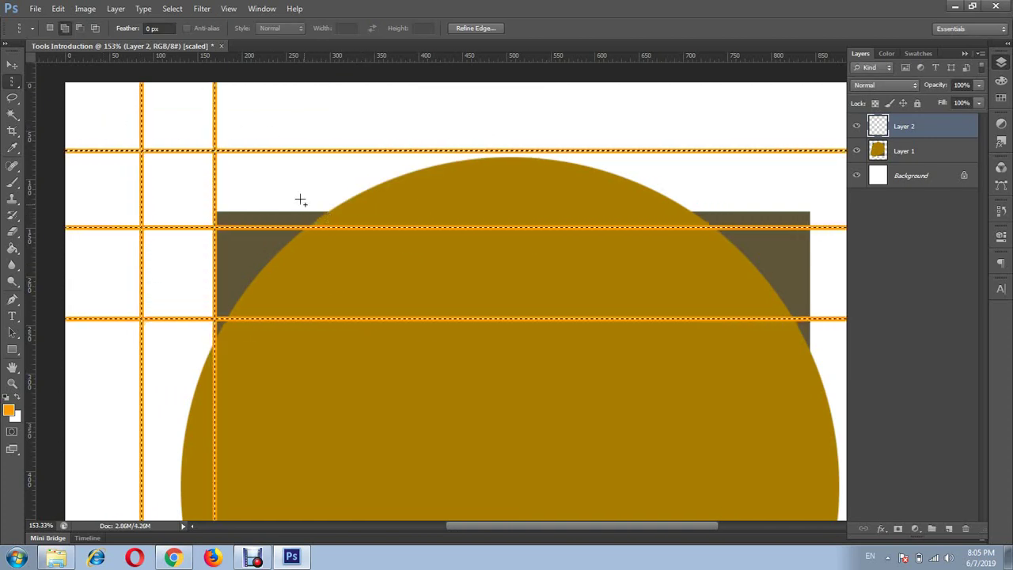
{"action": "key", "text": "ctrl+d"}
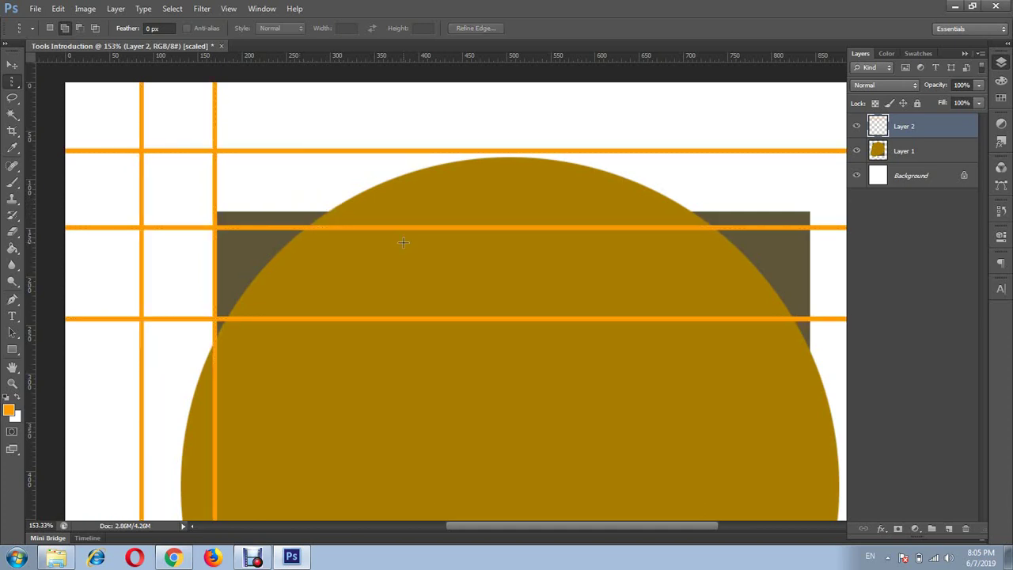
{"action": "key", "text": "ctrl+minus"}
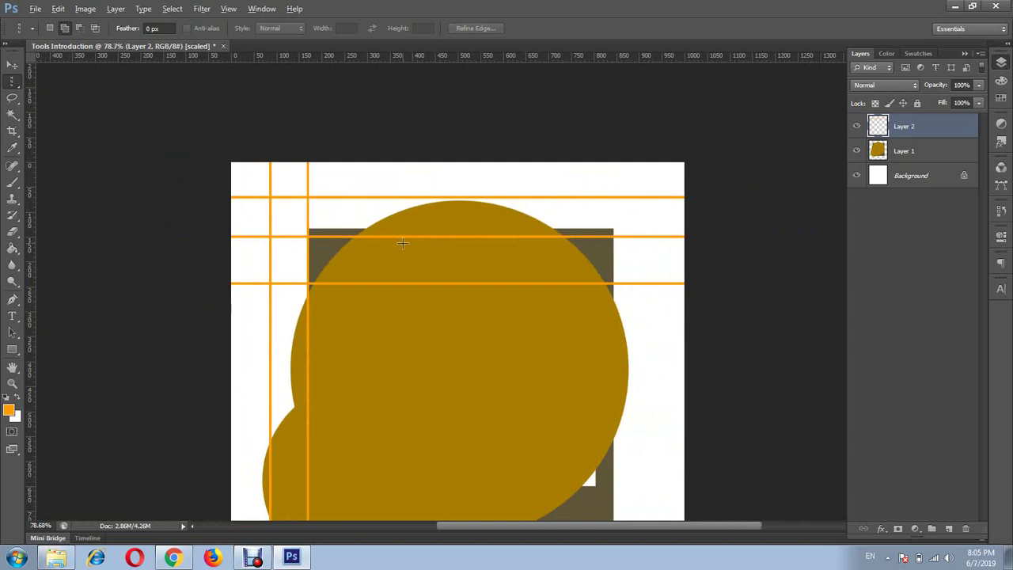
{"action": "key", "text": "ctrl+minus"}
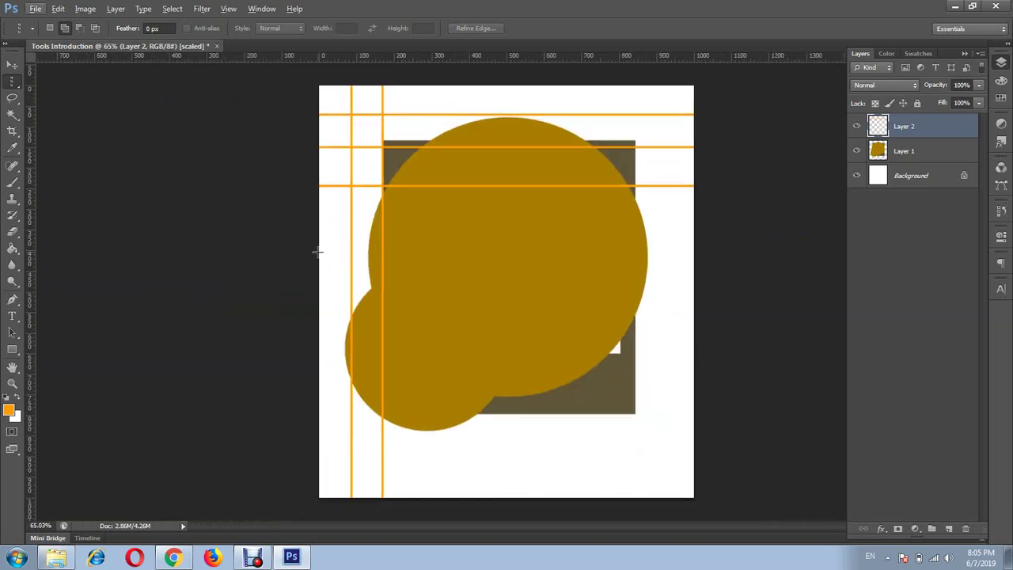
{"action": "key", "text": "z"}
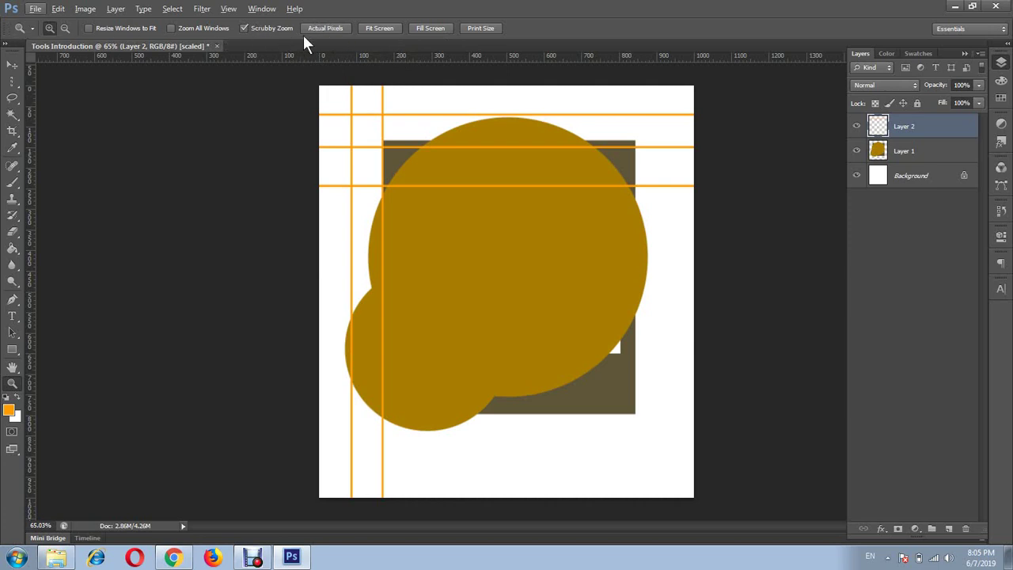
{"action": "left_click", "coordinate": [326, 28]}
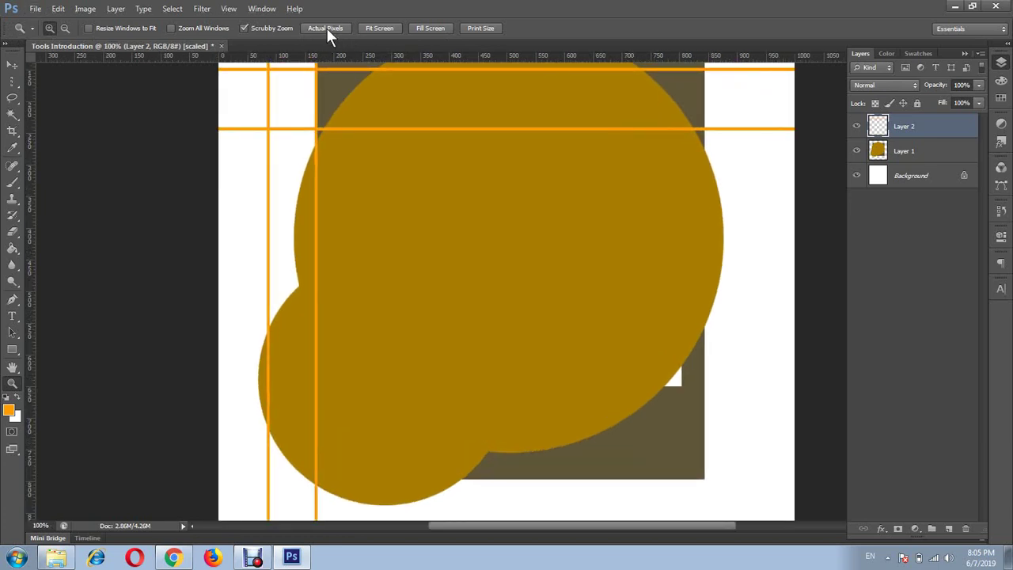
{"action": "left_click", "coordinate": [388, 30]}
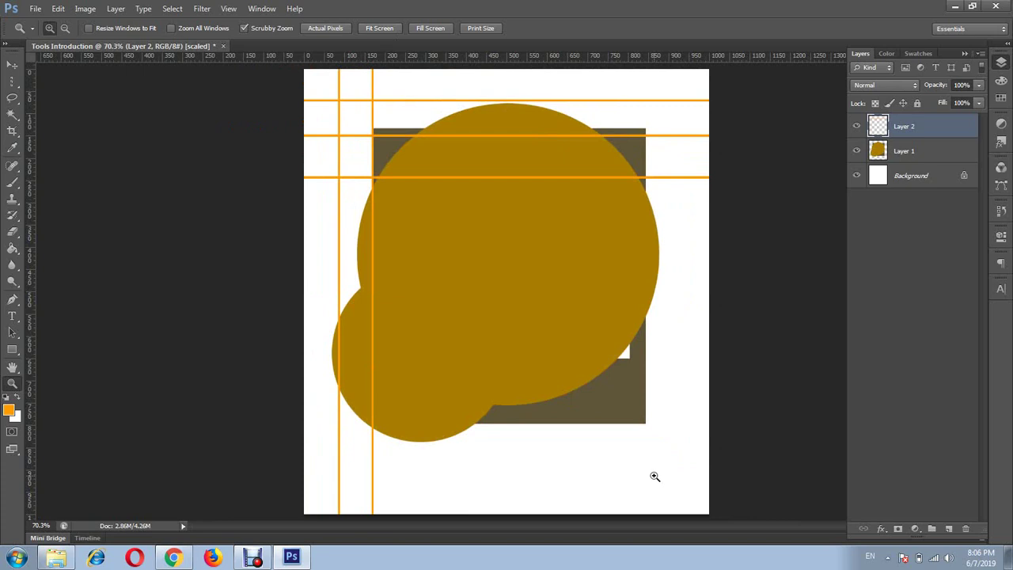
{"action": "left_click", "coordinate": [435, 28]}
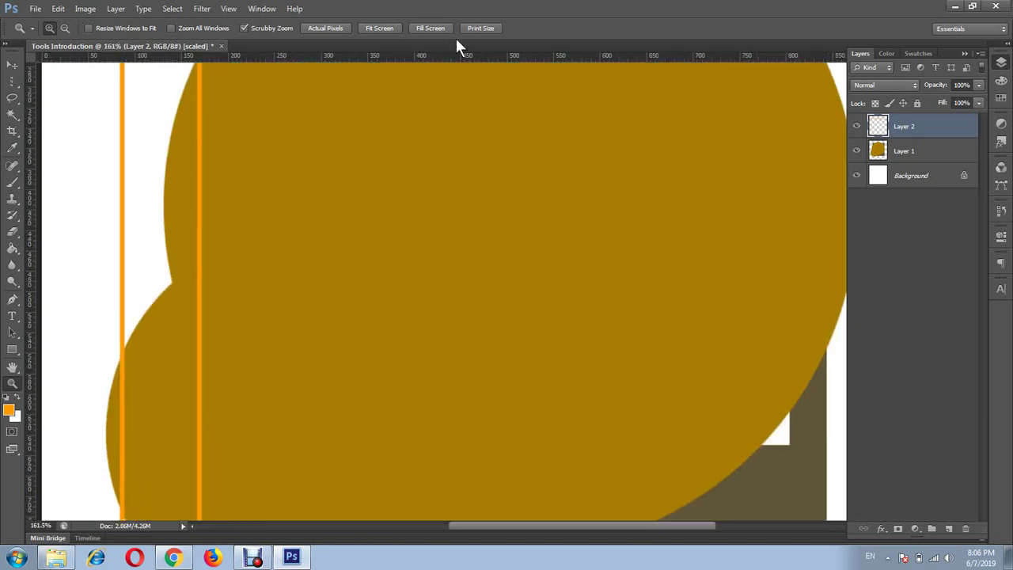
{"action": "left_click", "coordinate": [1002, 63]}
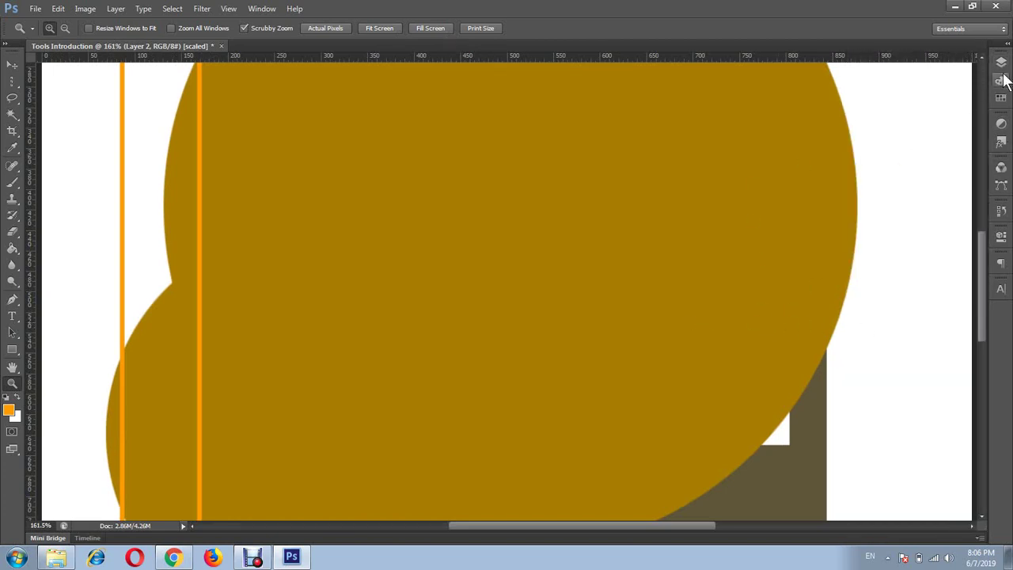
{"action": "left_click", "coordinate": [1001, 63]}
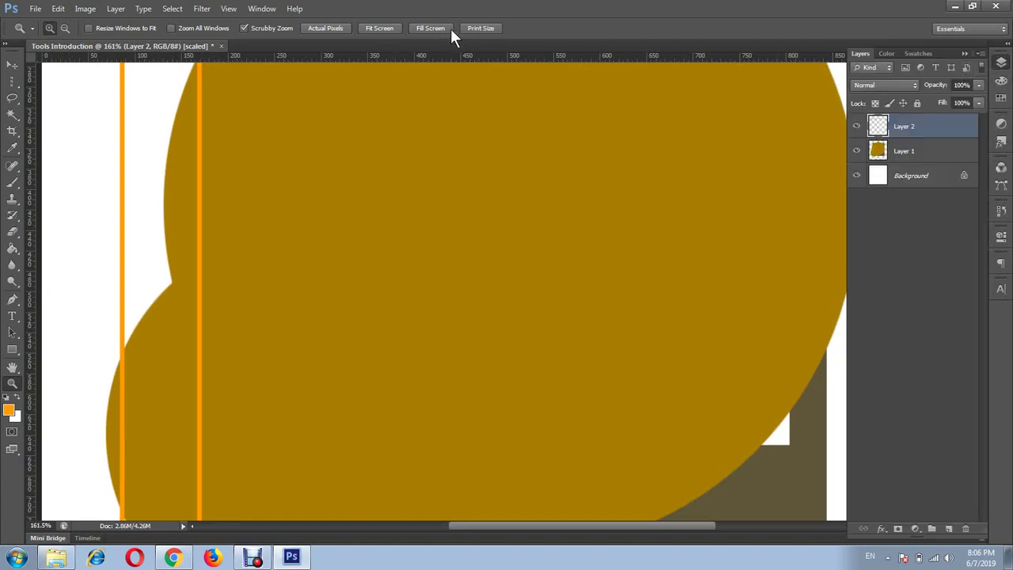
{"action": "left_click", "coordinate": [476, 29]}
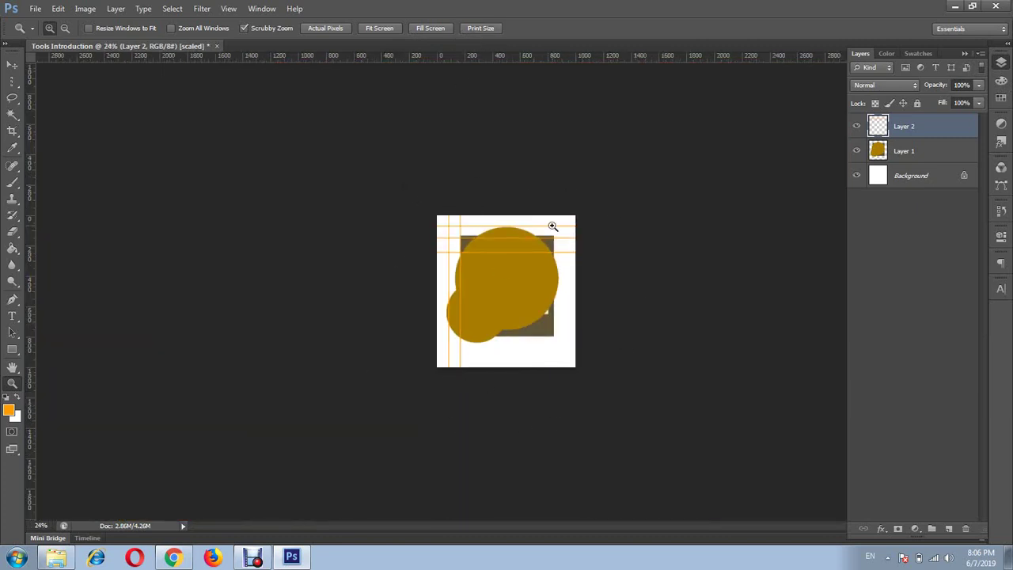
{"action": "left_click", "coordinate": [431, 32]}
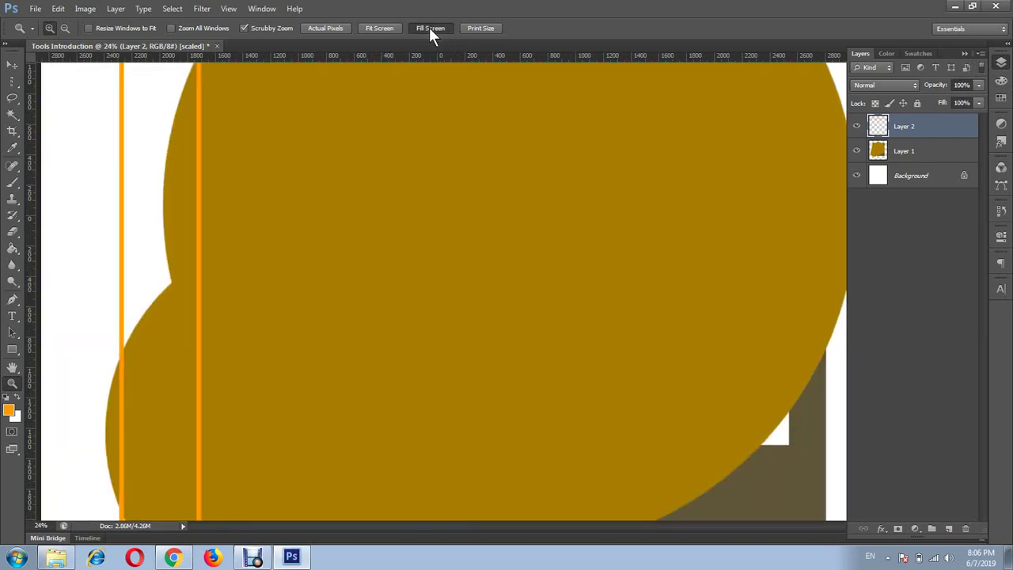
{"action": "left_click", "coordinate": [373, 28]}
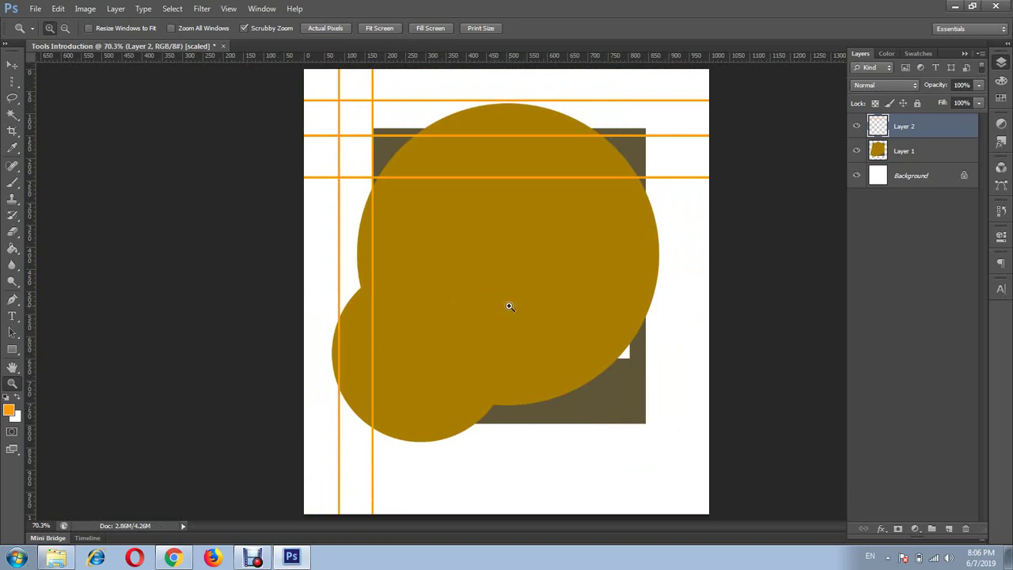
Deselect Layer 2, make a single-column selection at the canvas's left edge, then bring up Debut.
{"action": "key", "text": "v"}
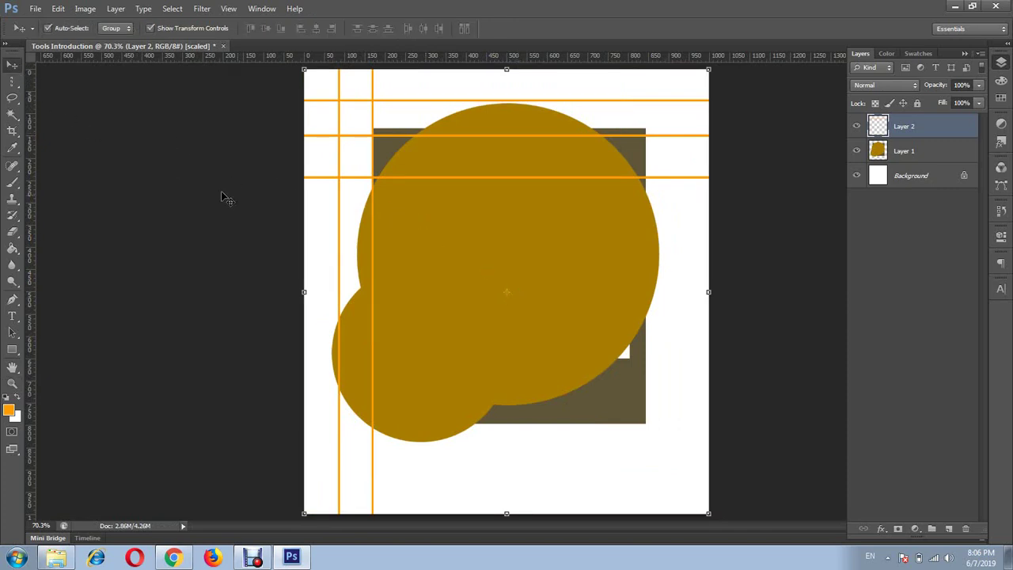
{"action": "left_click", "coordinate": [99, 164]}
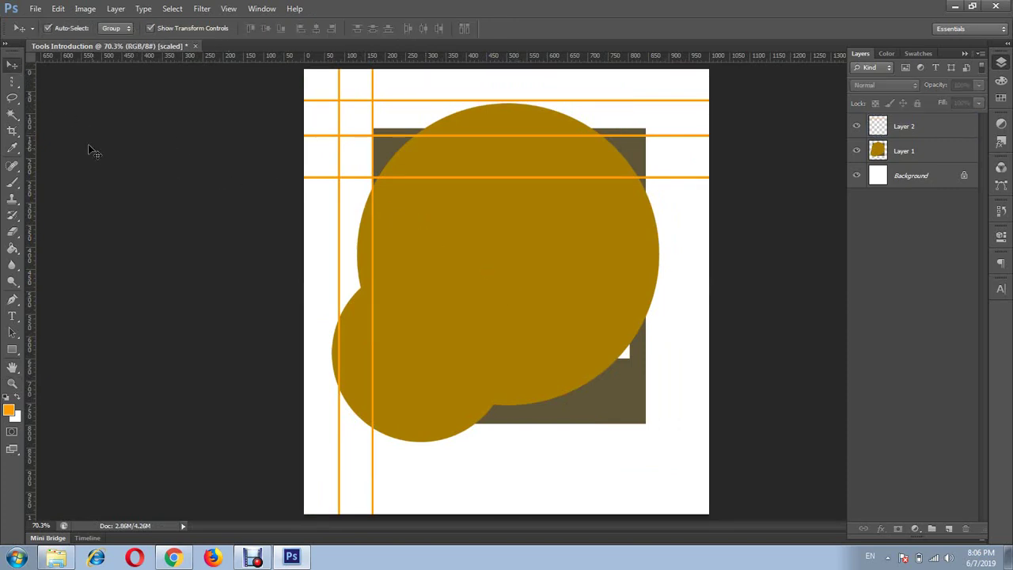
{"action": "left_click", "coordinate": [19, 83]}
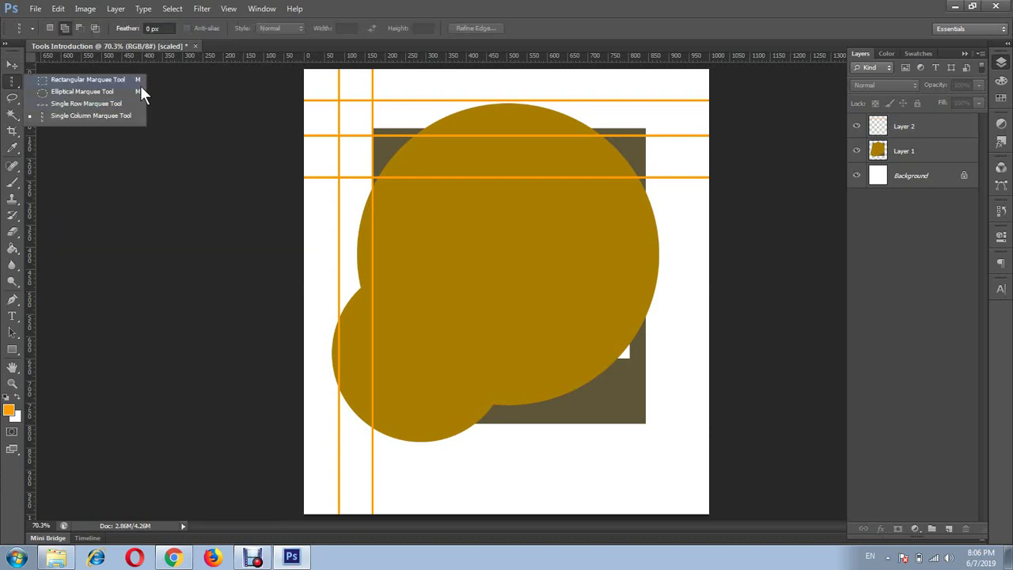
{"action": "left_click", "coordinate": [212, 231]}
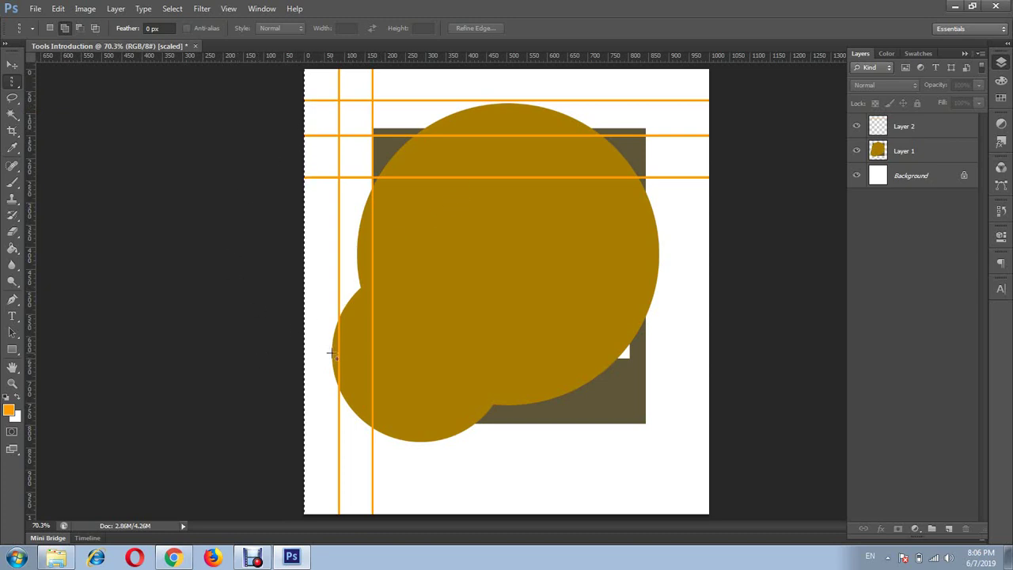
{"action": "left_click", "coordinate": [252, 557]}
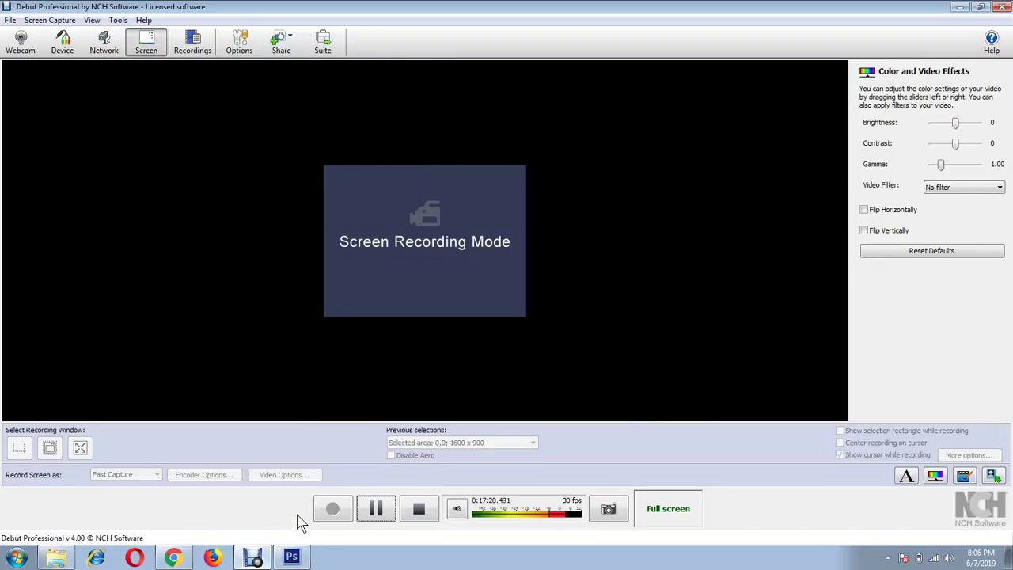